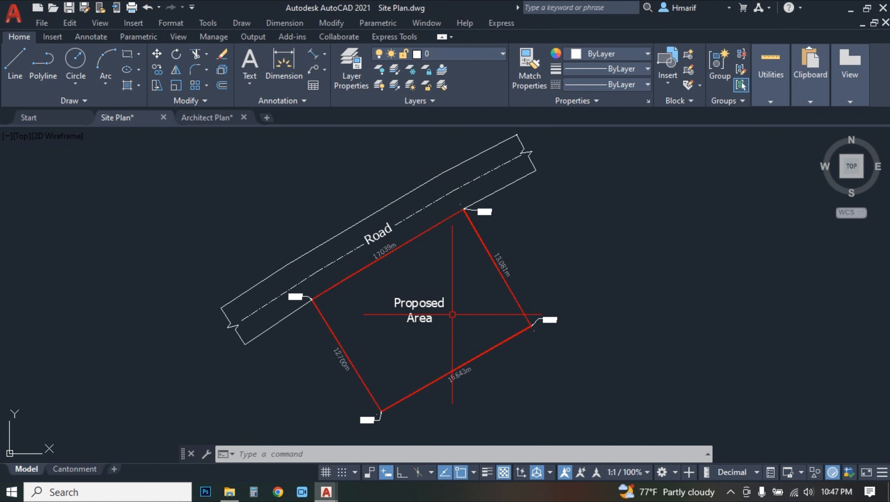
Step: Examine the proposed area's red boundary and its side length labels beside the road in the site plan
scroll(375, 285, "up", 2)
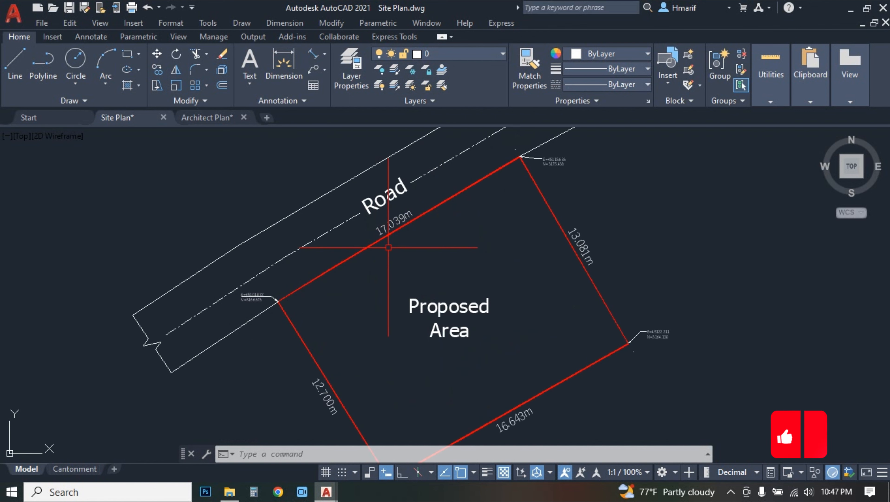
middle_click_drag(421, 249, 347, 234)
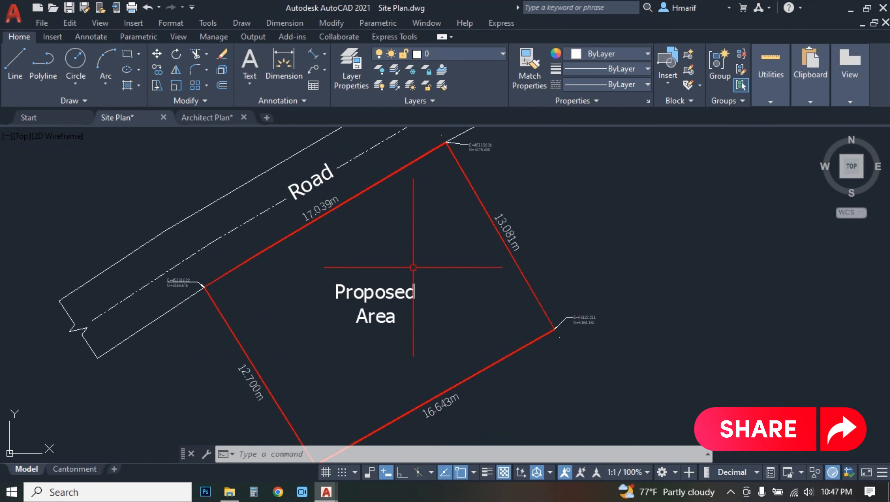
middle_click_drag(348, 233, 360, 264)
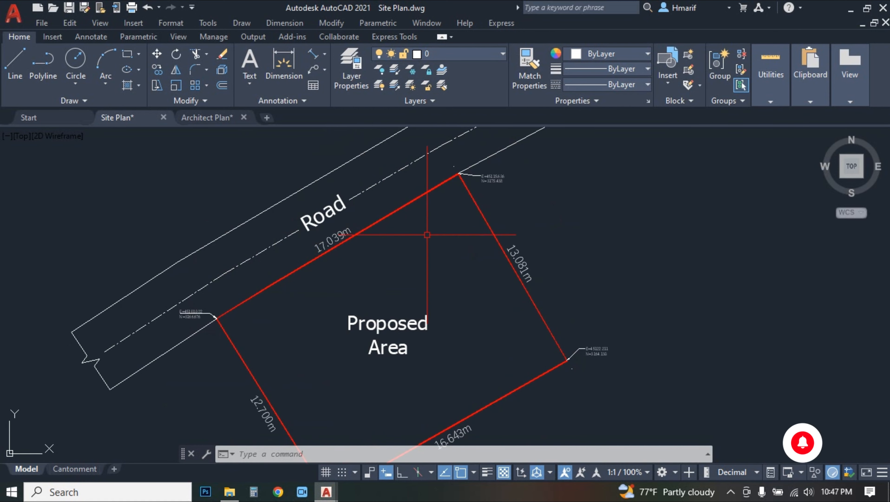
scroll(306, 252, "up", 2)
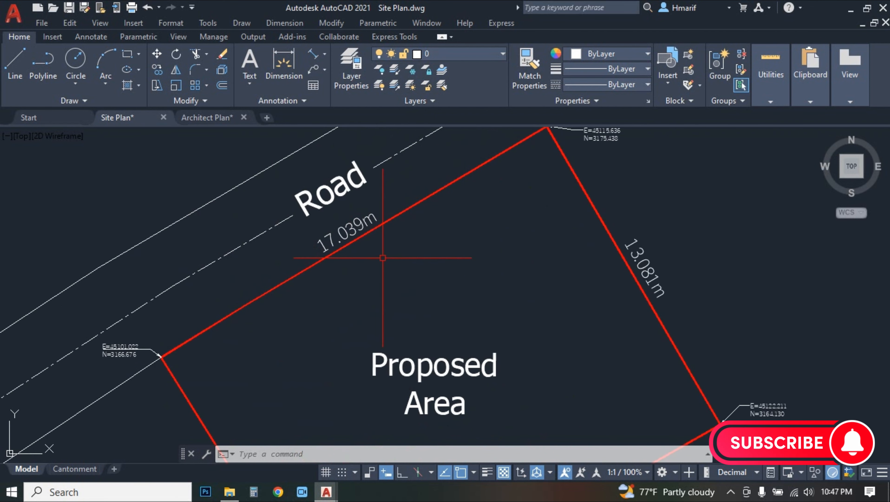
middle_click_drag(383, 254, 418, 302)
middle_click_drag(483, 328, 452, 277)
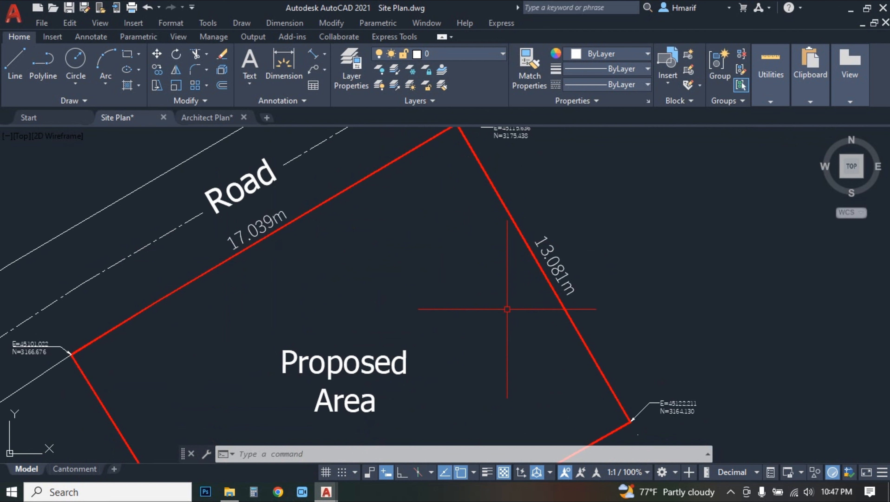
scroll(227, 232, "up", 2)
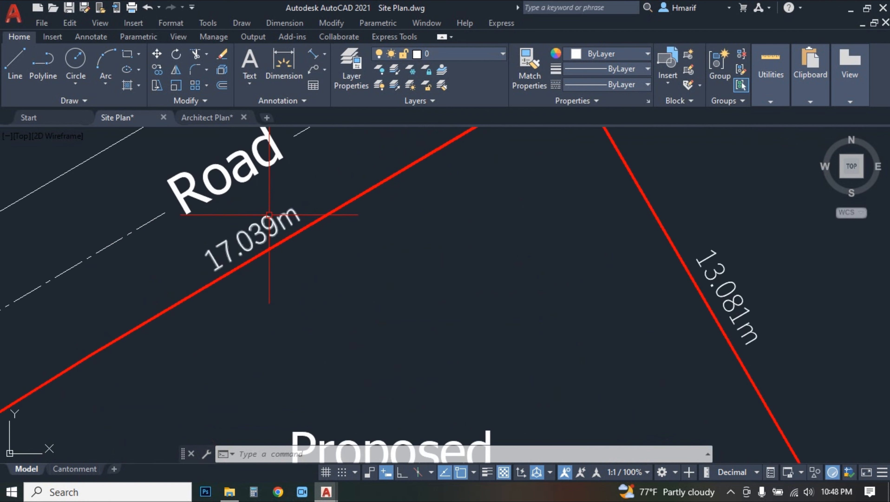
middle_click_drag(550, 258, 415, 244)
left_click(442, 227)
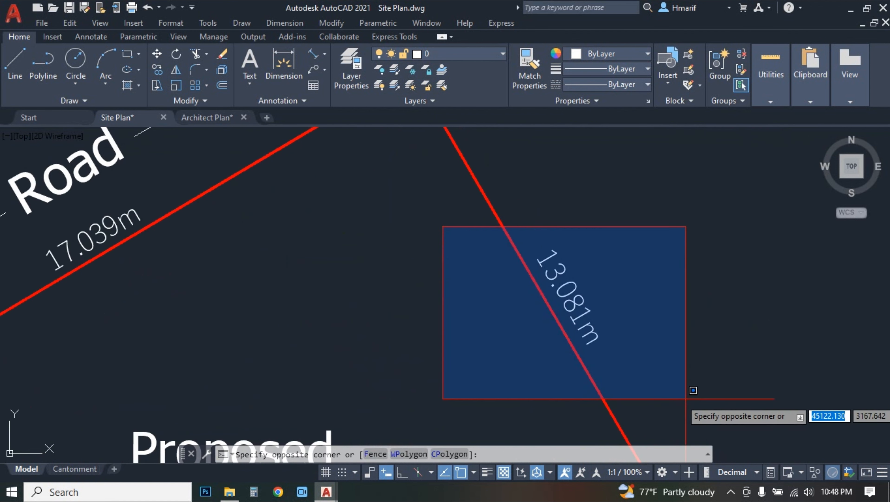
left_click(687, 390)
scroll(395, 264, "down", 4)
scroll(366, 216, "up", 2)
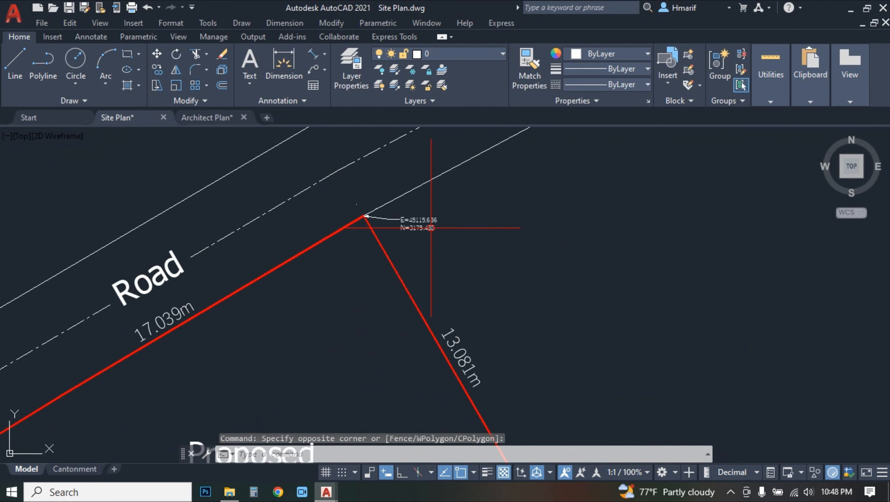
Step: Examine the coordinate label at the plot's upper corner and the overall layout of the proposed area
scroll(363, 214, "up", 2)
scroll(439, 242, "down", 2)
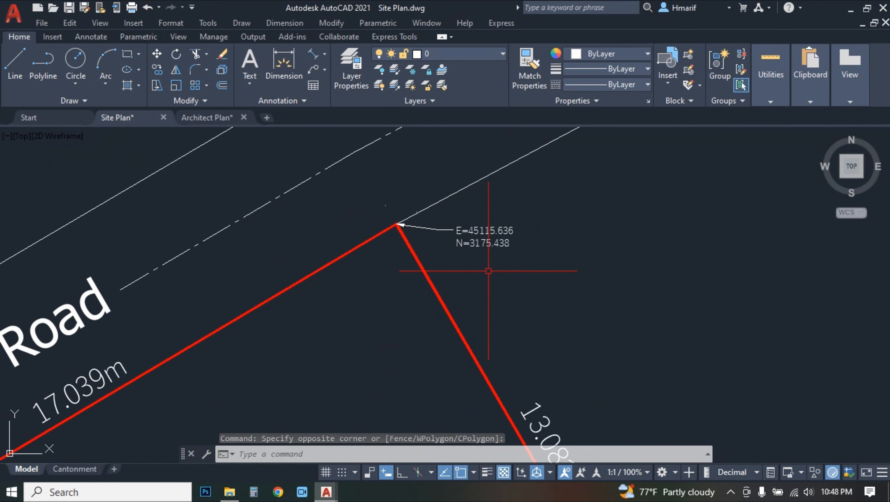
middle_click_drag(512, 315, 451, 190)
middle_click_drag(560, 336, 419, 172)
scroll(504, 276, "down", 4)
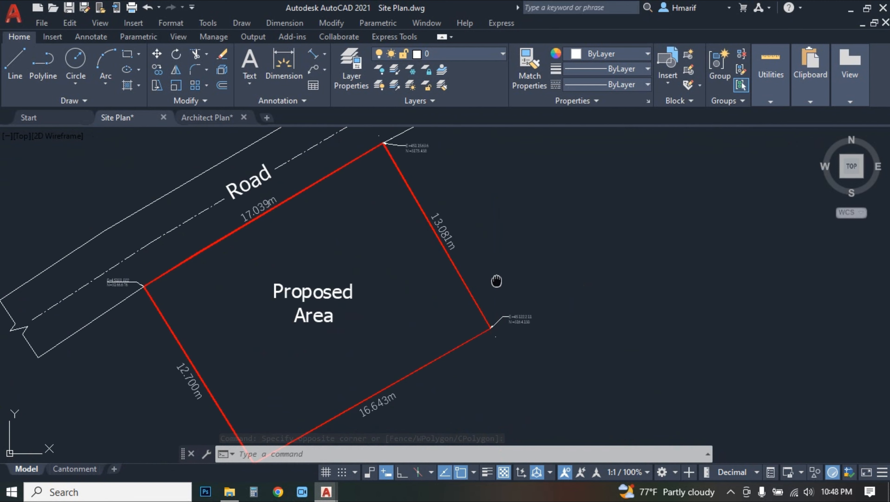
middle_click_drag(497, 280, 595, 282)
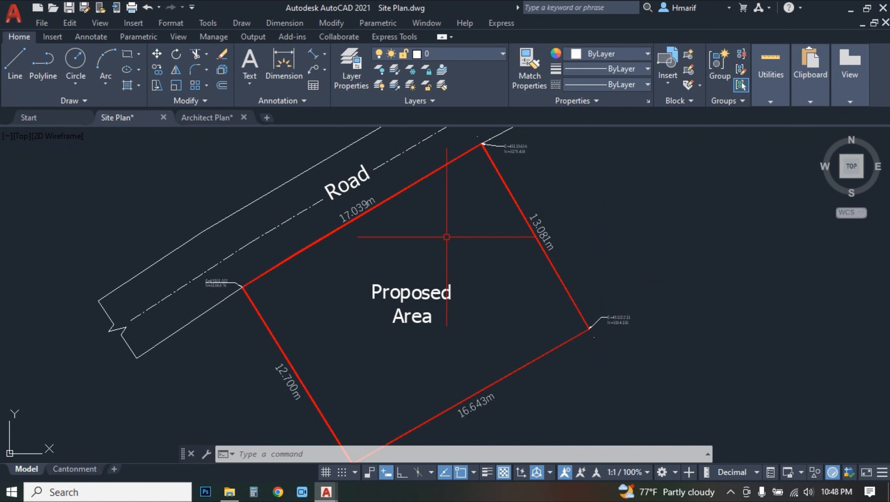
scroll(448, 219, "down", 2)
middle_click_drag(449, 213, 430, 222)
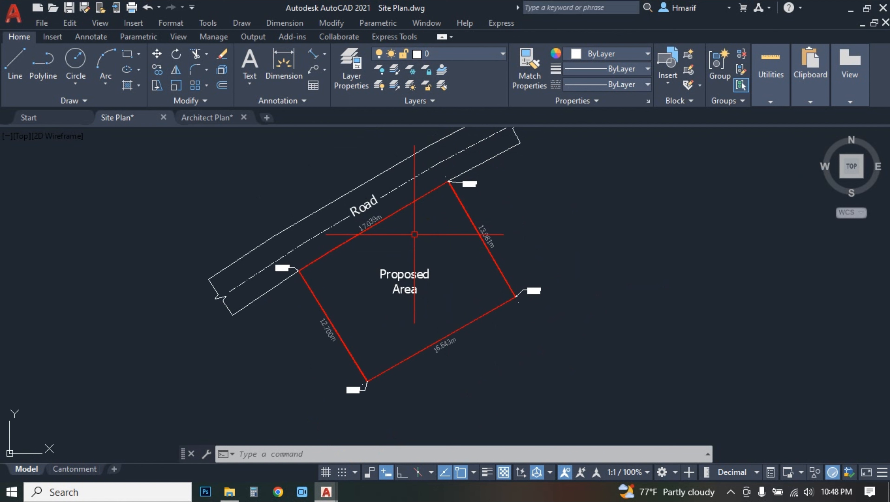
middle_click_drag(440, 254, 395, 249)
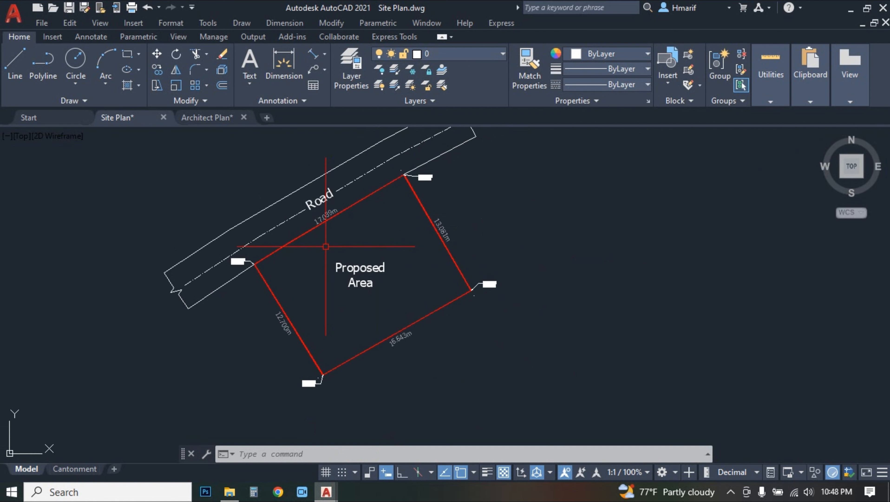
scroll(385, 239, "up", 2)
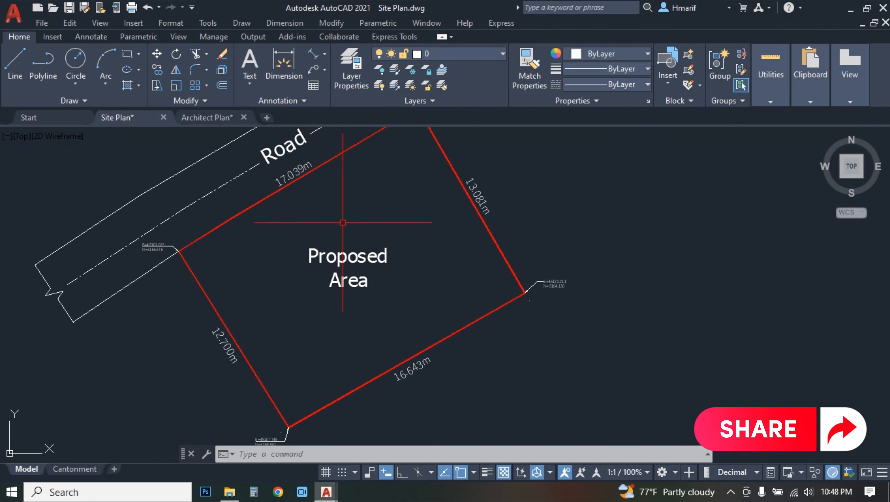
scroll(292, 215, "up", 4)
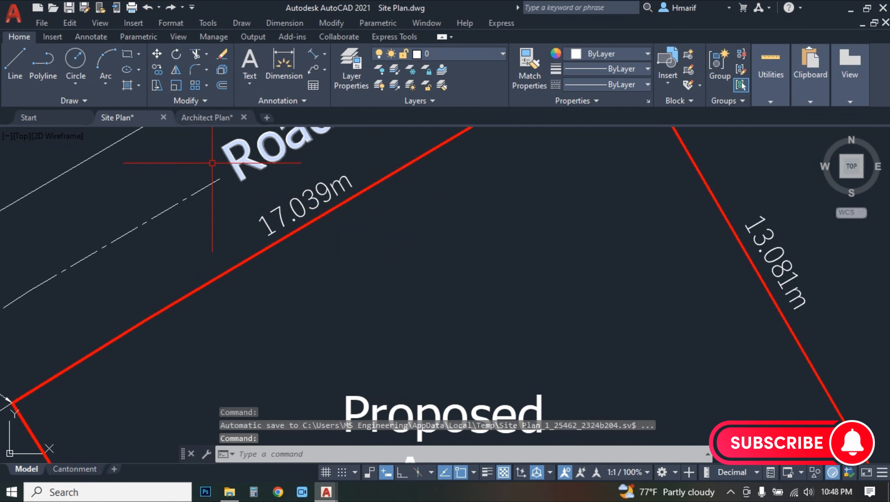
Step: Switch to the Architect Plan drawing and examine its grid lines, dimensions and pile layout
left_click(204, 118)
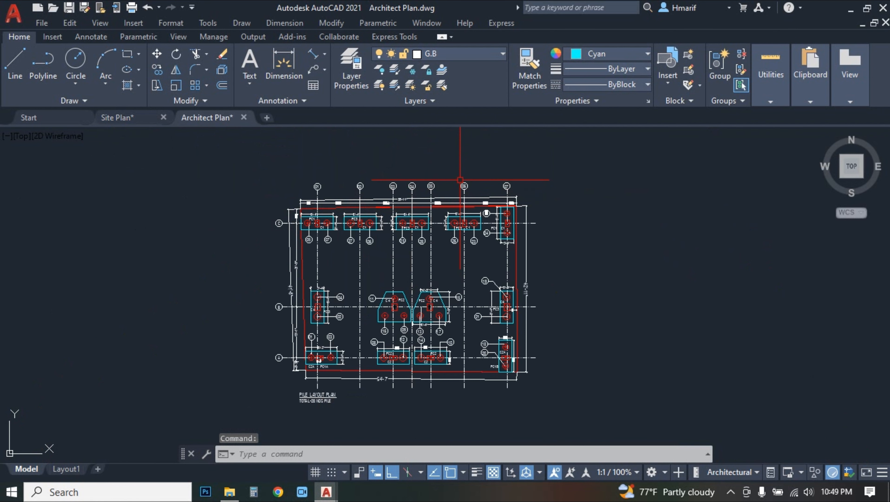
scroll(455, 193, "up", 5)
scroll(400, 214, "down", 1)
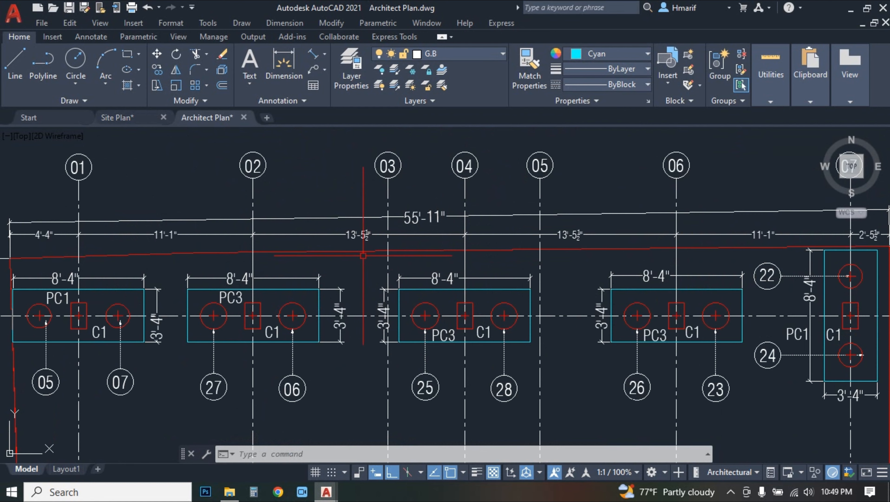
scroll(345, 269, "down", 2)
scroll(442, 240, "down", 2)
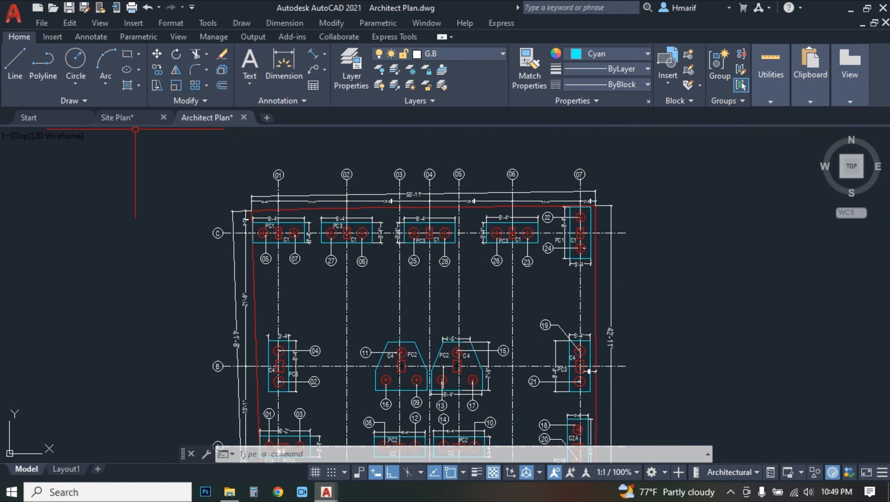
Step: Return to the Site Plan drawing and examine the whole proposed area alongside the road
left_click(117, 118)
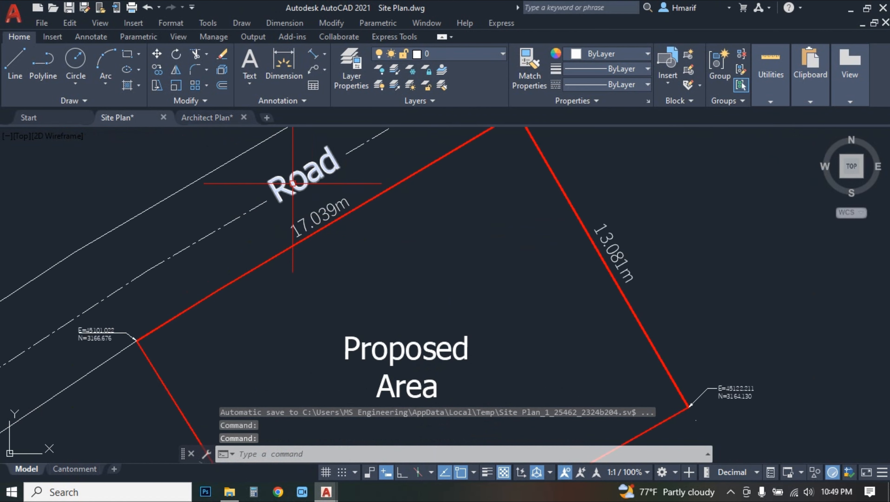
scroll(334, 220, "down", 2)
middle_click_drag(455, 305, 390, 291)
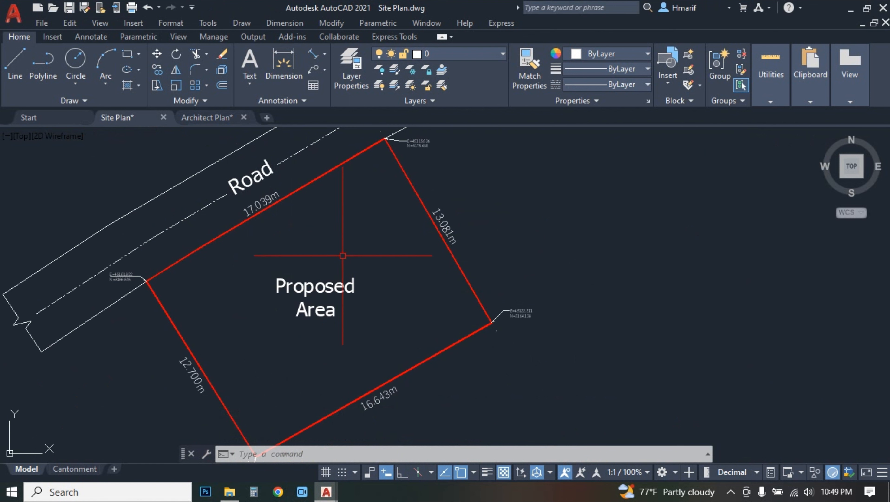
mouse_move(217, 117)
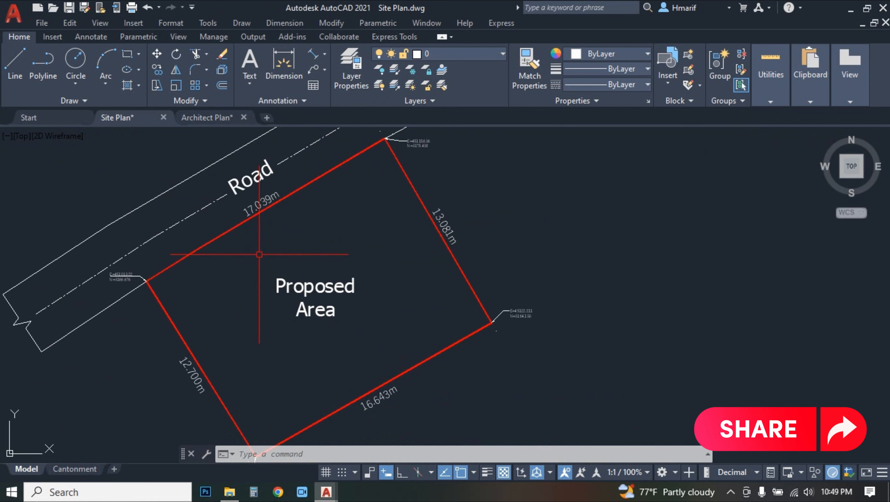
middle_click_drag(362, 249, 410, 252)
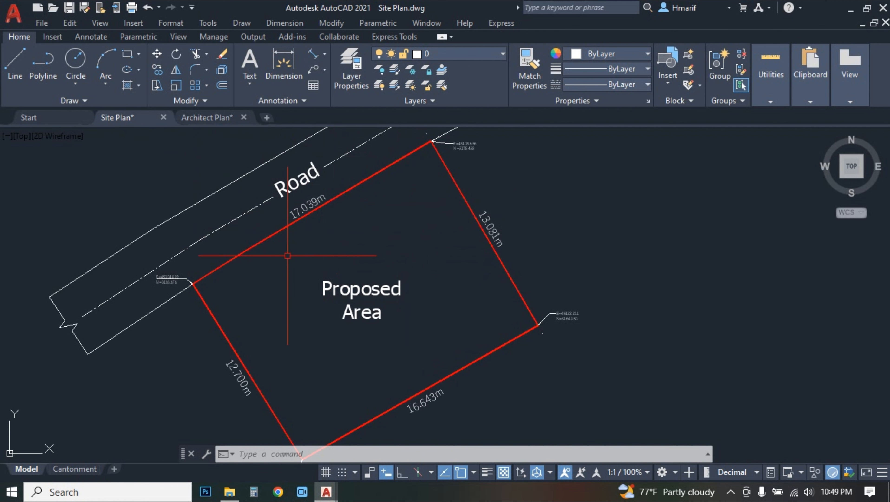
middle_click_drag(343, 312, 431, 277)
scroll(442, 298, "down", 1)
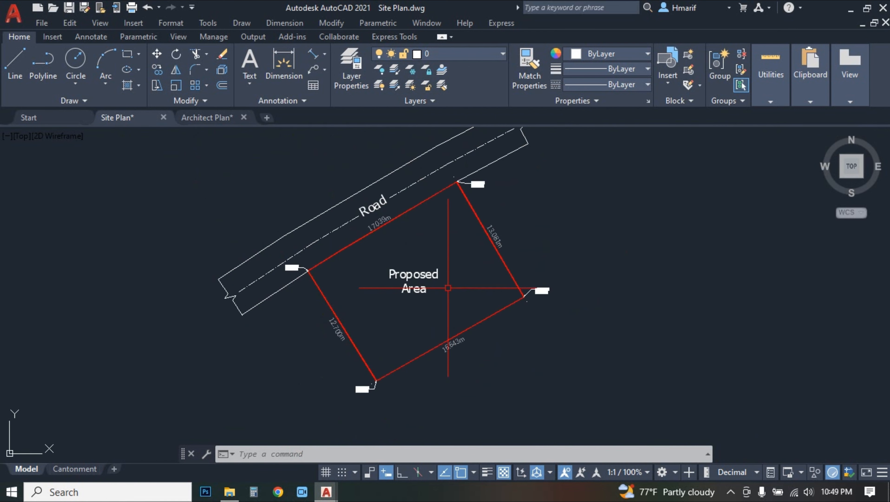
scroll(404, 277, "down", 1)
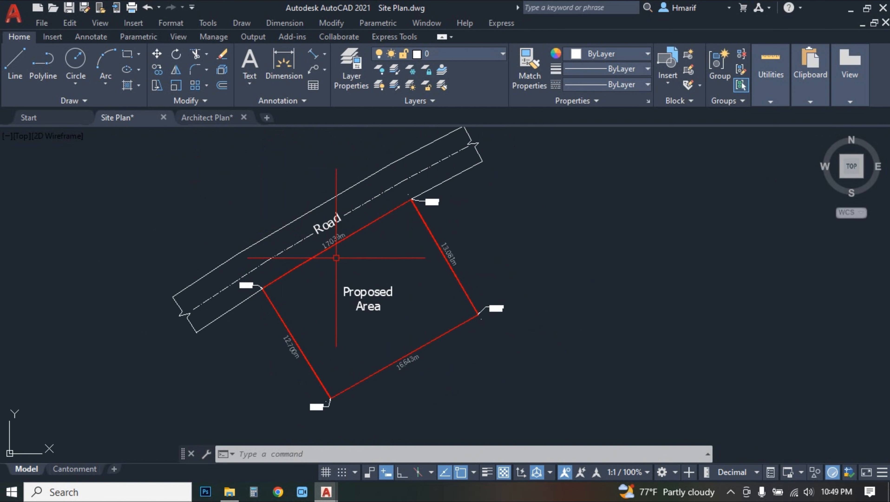
Step: Compare the full pile layout in the Architect Plan with the plot boundary in the Site Plan
left_click(206, 116)
middle_click_drag(393, 288, 372, 251)
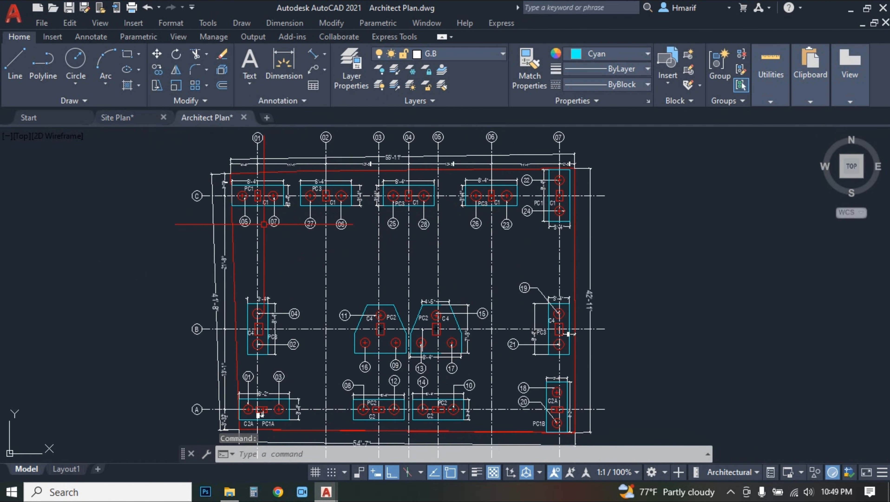
left_click(128, 117)
middle_click_drag(363, 283, 398, 284)
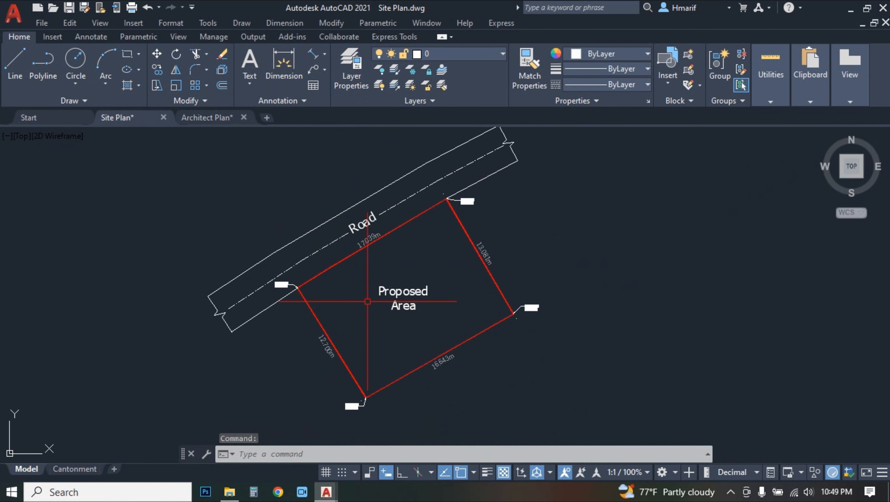
Step: Examine the easting and northing labels at the corners of the proposed area
scroll(298, 285, "up", 3)
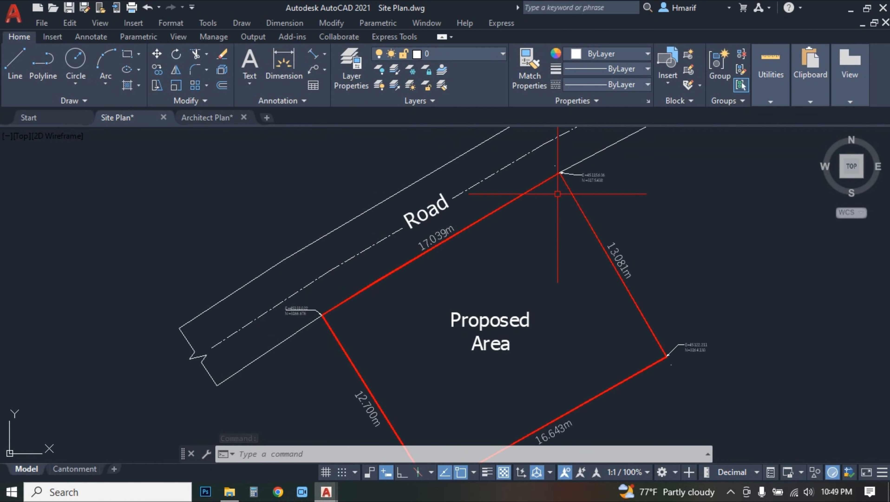
scroll(318, 309, "up", 8)
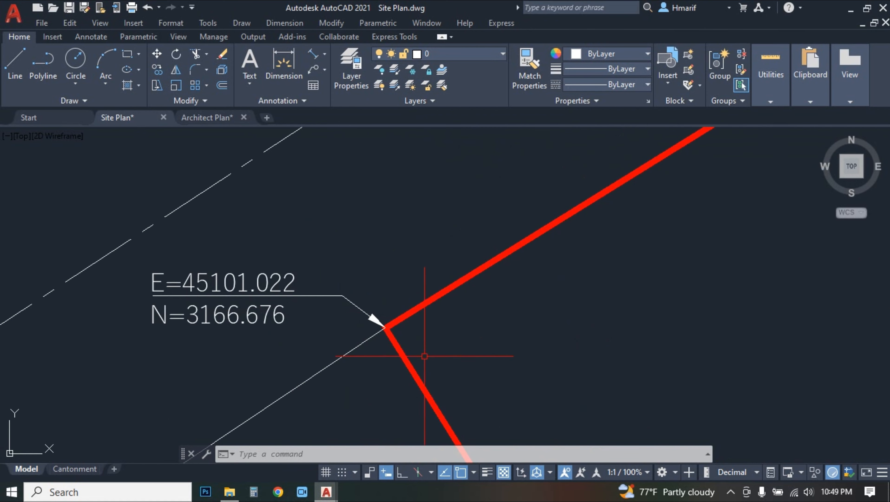
scroll(401, 313, "down", 8)
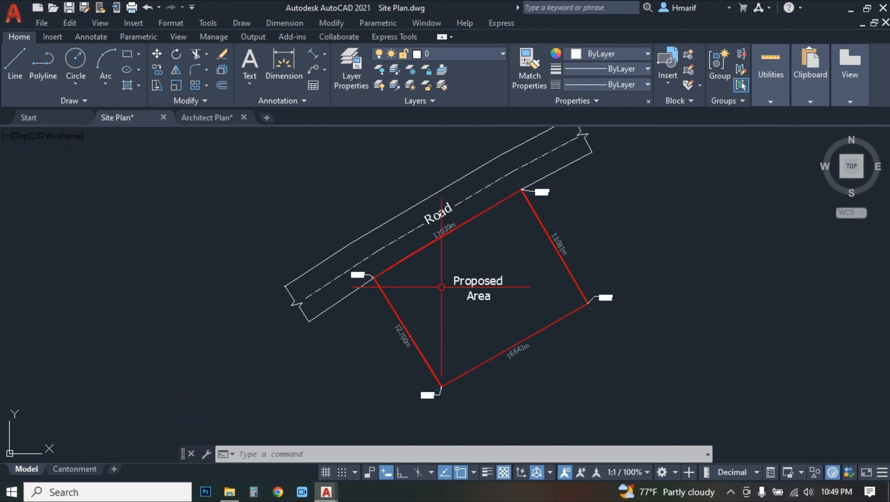
scroll(457, 367, "up", 5)
scroll(434, 279, "up", 8)
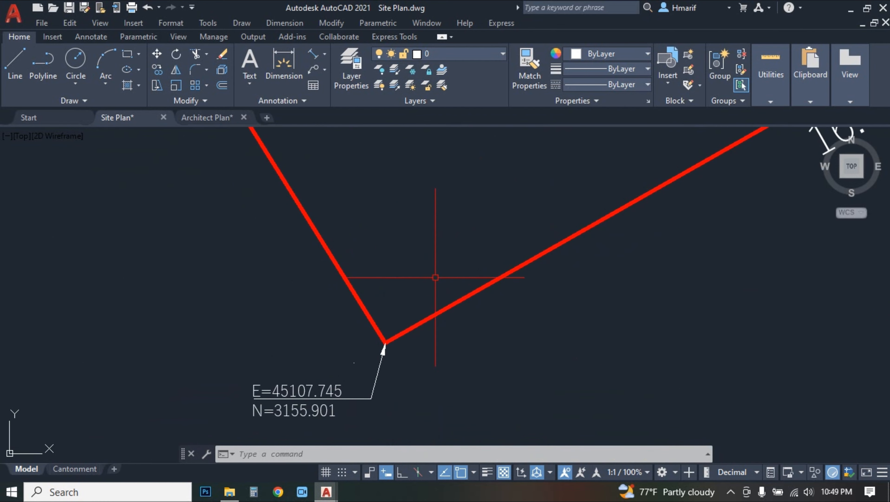
scroll(580, 253, "down", 6)
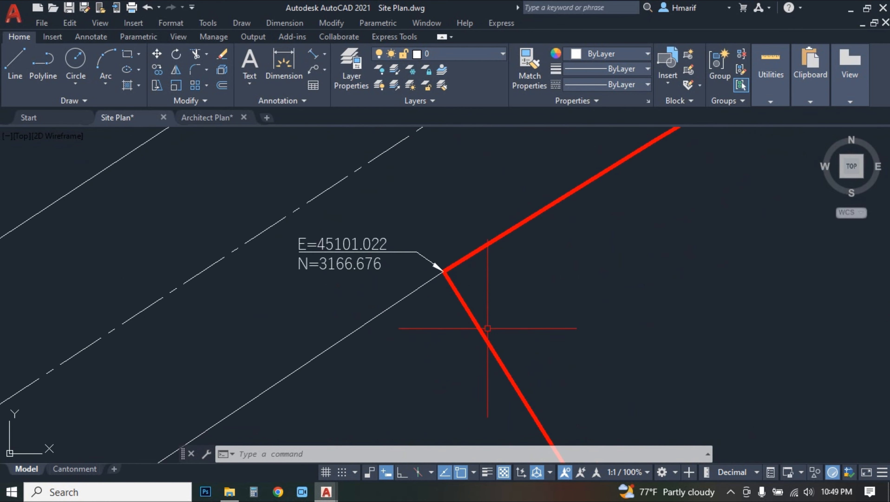
Step: Check the coordinates of the plot's western corner, where its boundary meets the road edge, with the ID command
scroll(443, 274, "up", 4)
middle_click_drag(491, 284, 535, 303)
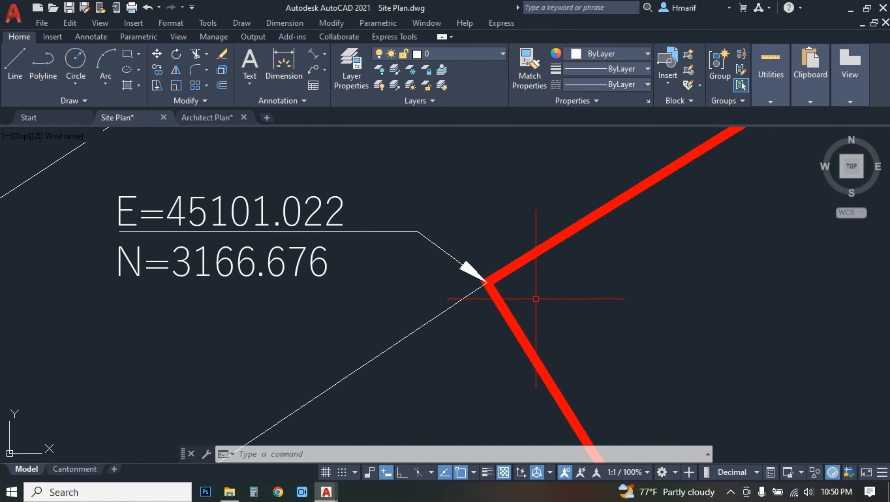
type("id")
key("Return")
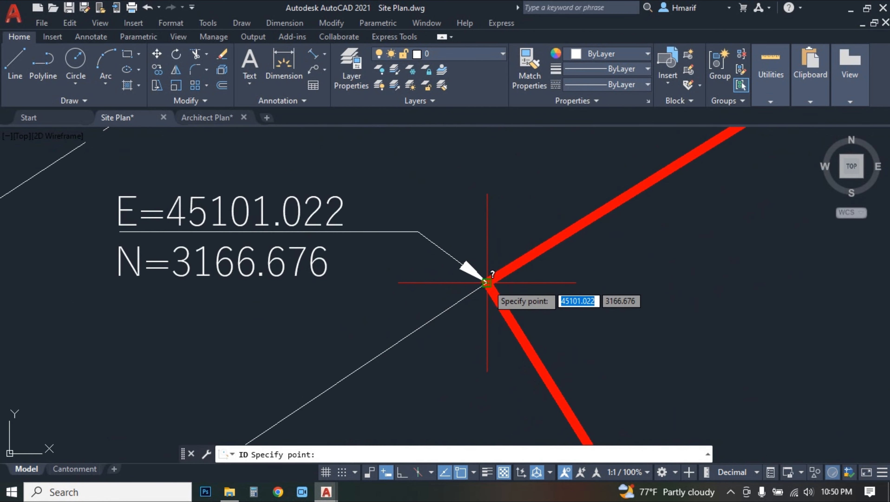
left_click(486, 283)
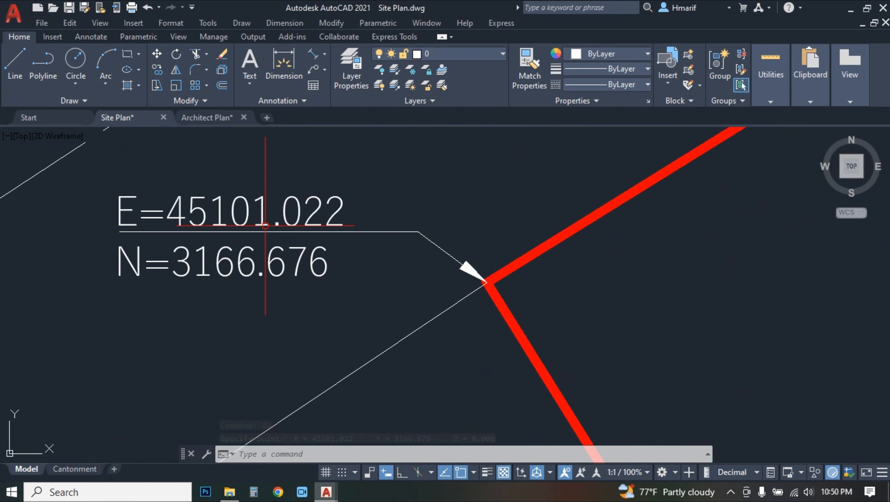
scroll(296, 245, "down", 2)
scroll(296, 245, "down", 5)
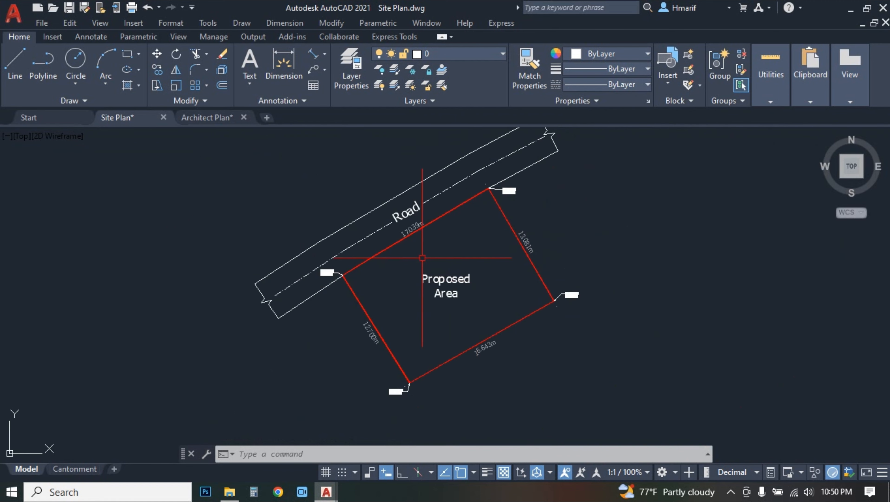
Step: Compare the proposed area and its boundary dimensions in the Site Plan with the Architect Plan's pile layout
scroll(319, 268, "up", 5)
scroll(278, 296, "down", 3)
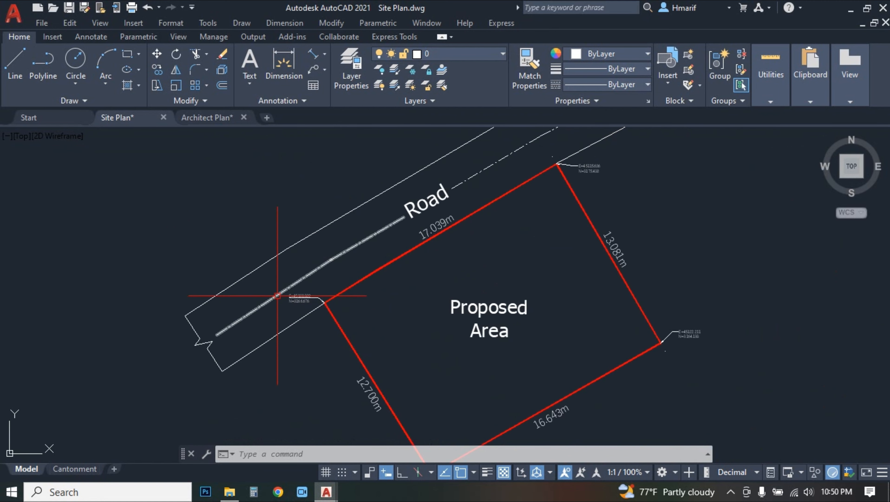
scroll(418, 260, "down", 4)
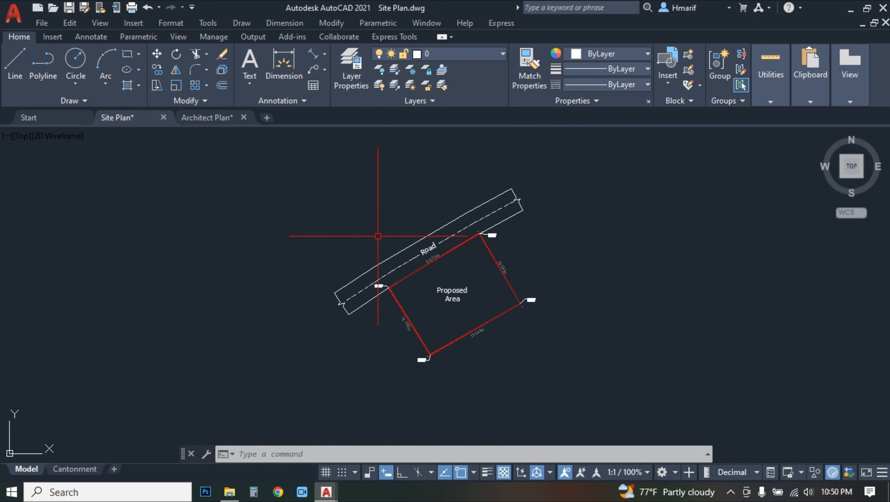
middle_click_drag(354, 195, 241, 186)
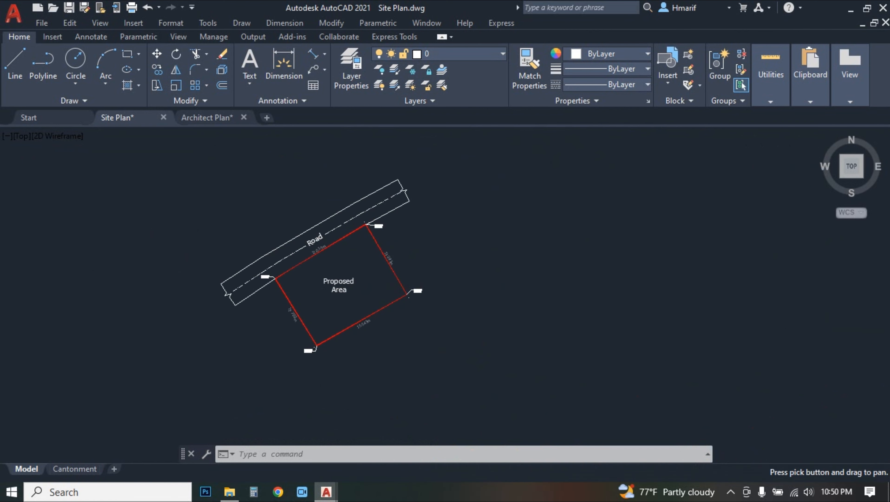
left_click(209, 120)
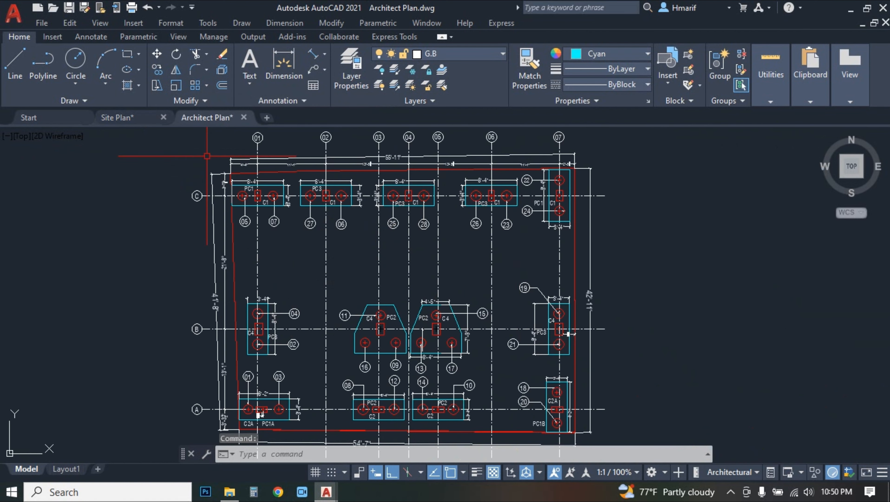
left_click(117, 117)
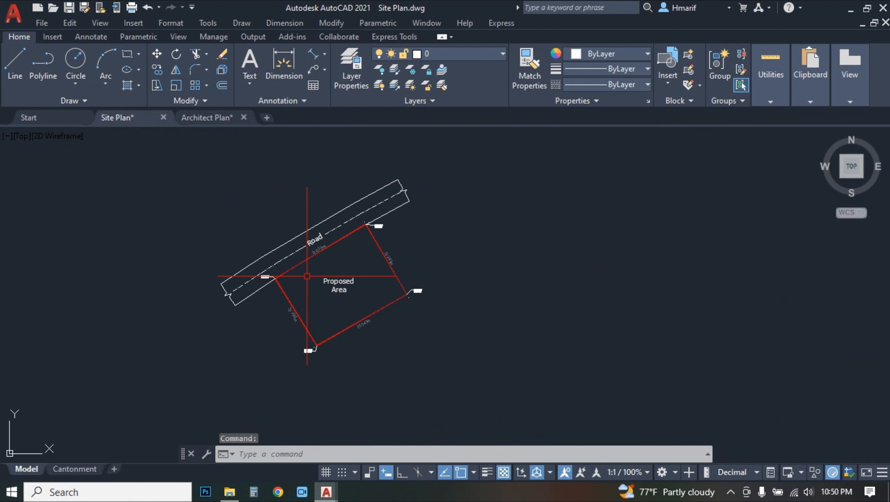
scroll(309, 278, "up", 2)
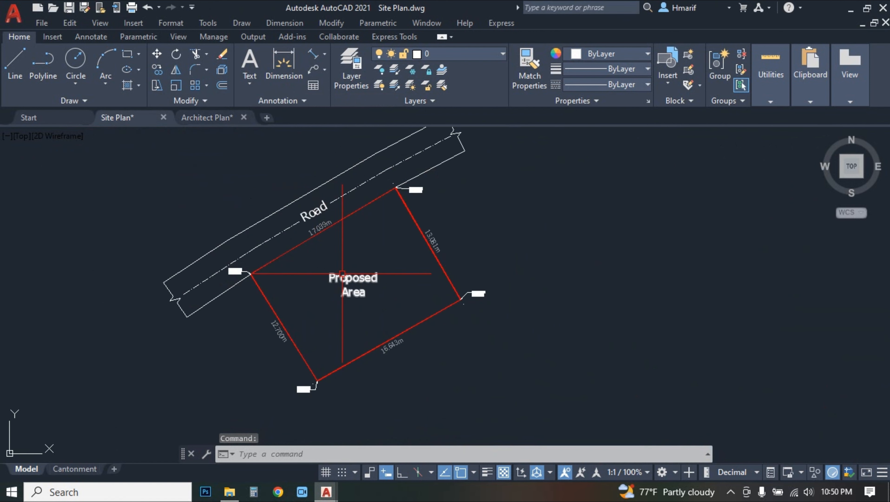
Step: Examine the Architect Plan's pile layout, including the pile caps and dimensions along grid line C and the overall plan
left_click(209, 117)
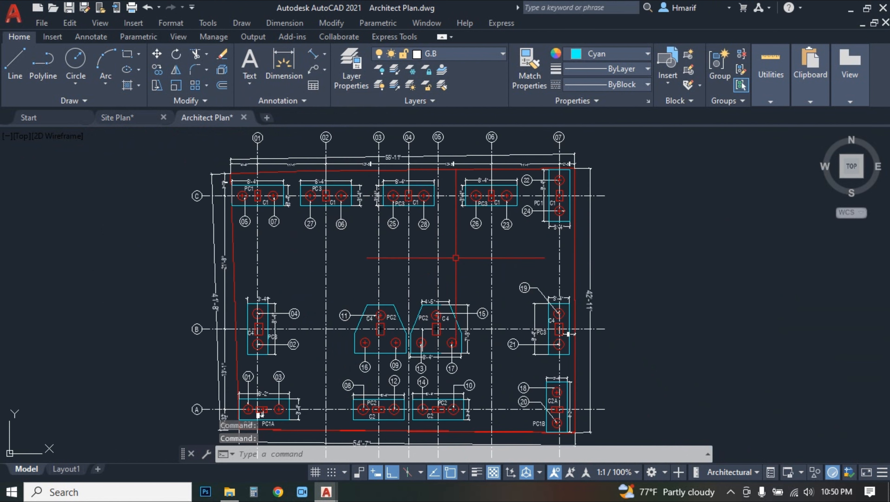
scroll(278, 186, "up", 4)
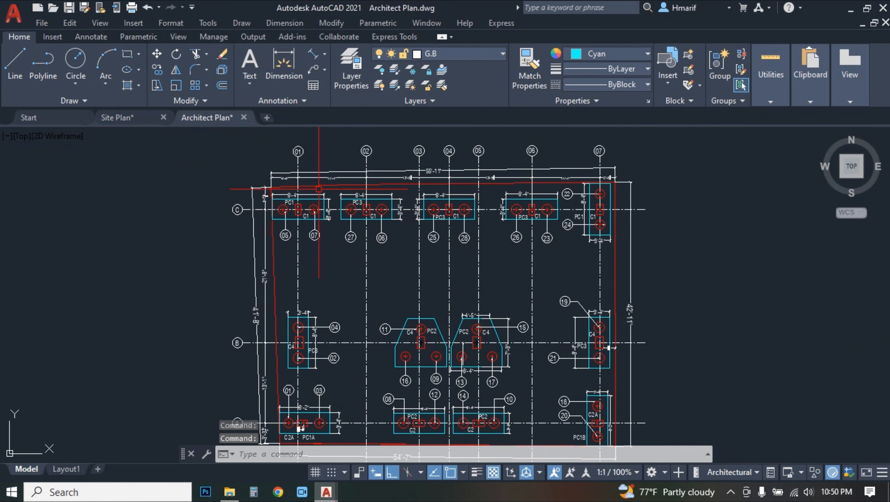
scroll(223, 199, "up", 4)
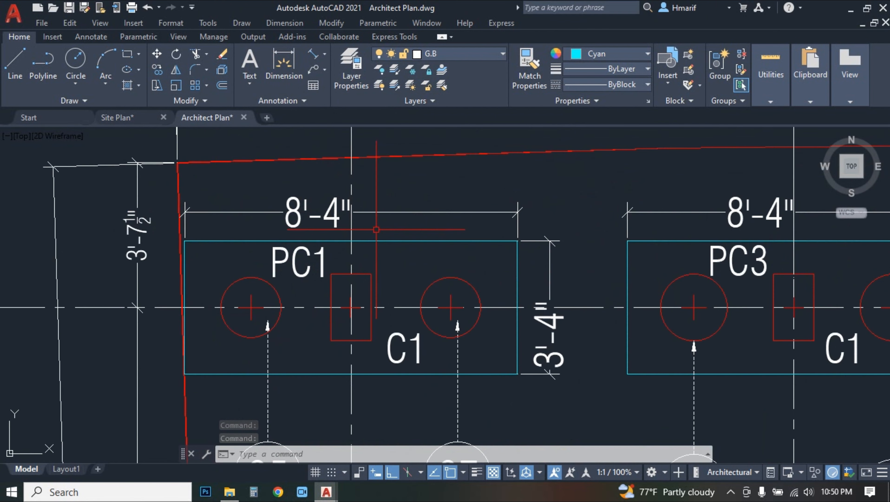
scroll(178, 246, "down", 3)
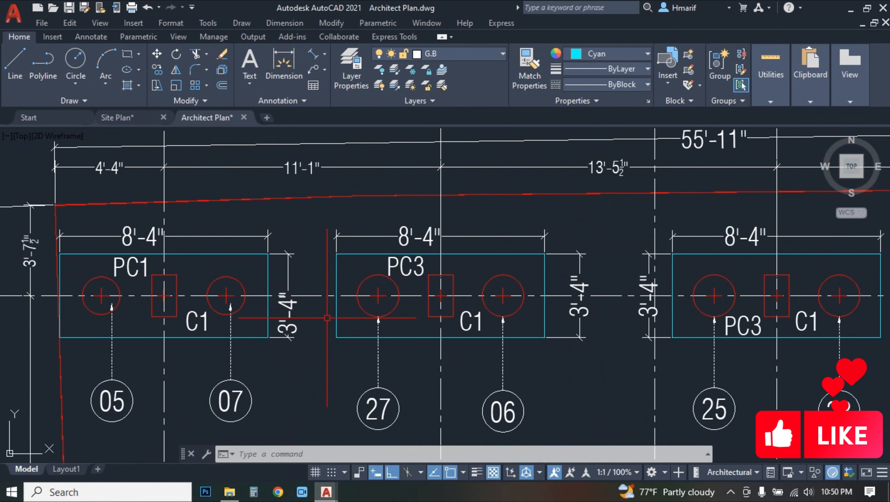
scroll(308, 292, "down", 3)
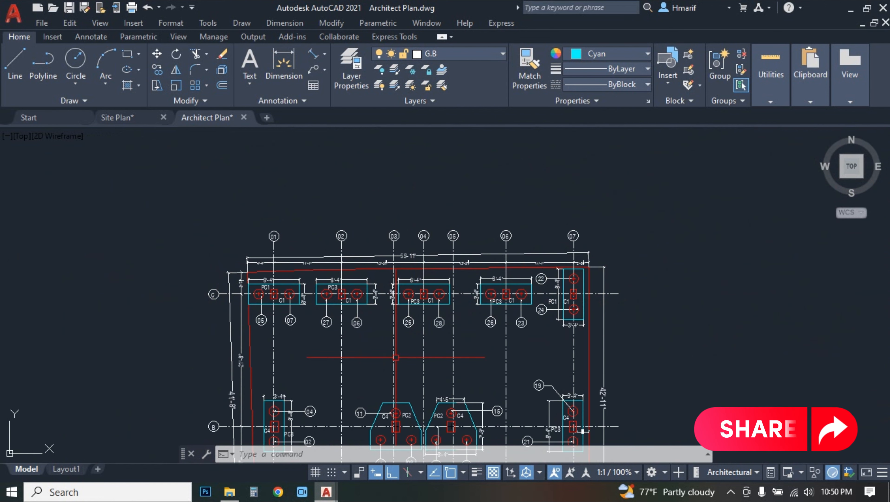
middle_click_drag(393, 350, 436, 259)
scroll(497, 252, "down", 3)
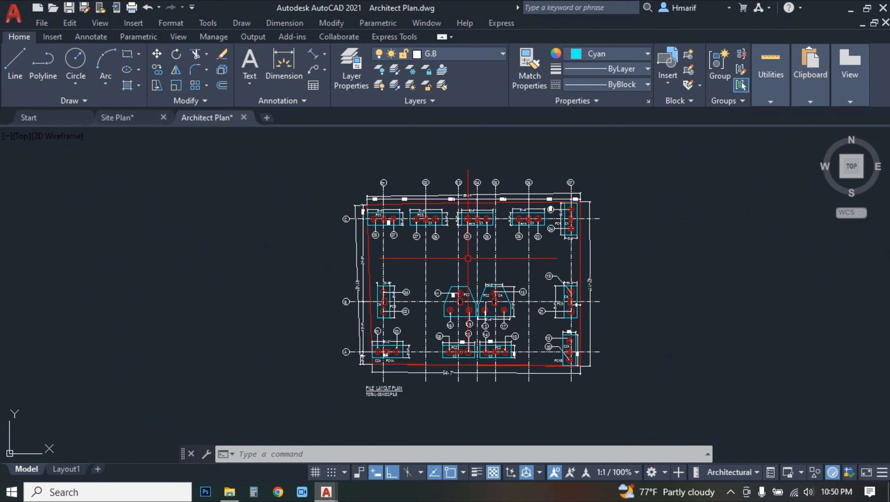
scroll(468, 258, "up", 2)
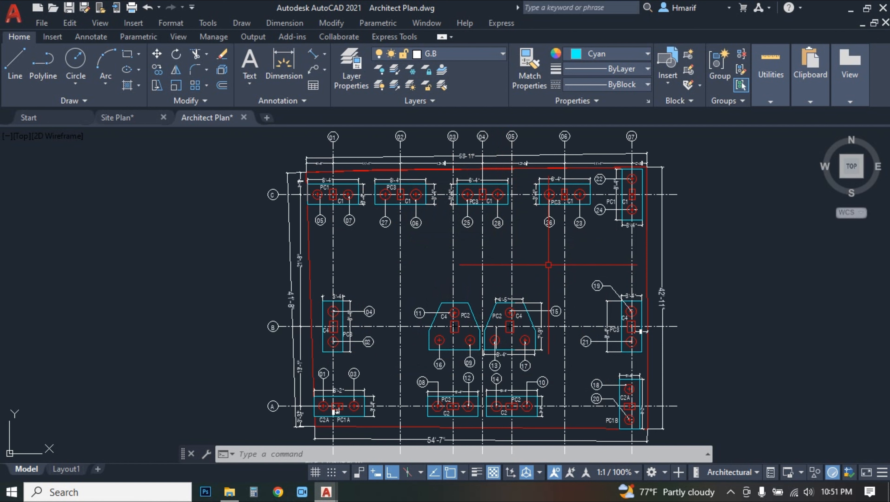
Step: Start a block definition named Block 1 with its base point on grid line 03, between grid lines B and C
scroll(391, 261, "down", 2)
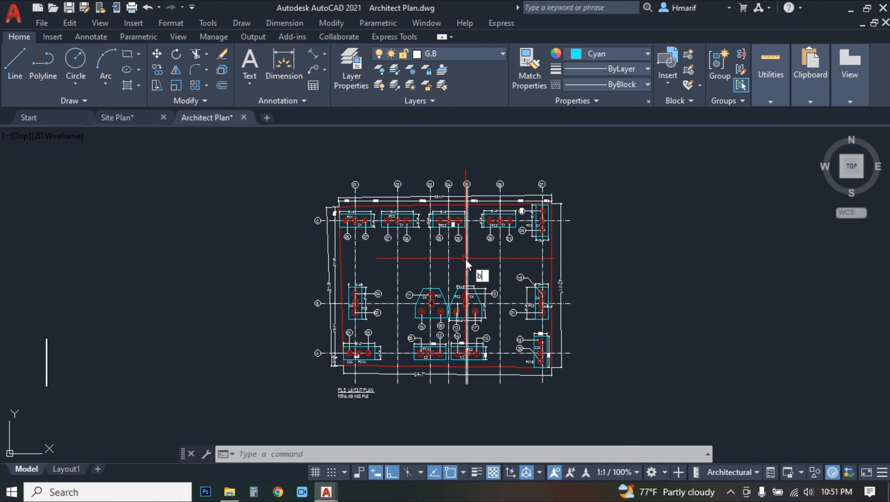
key("Return")
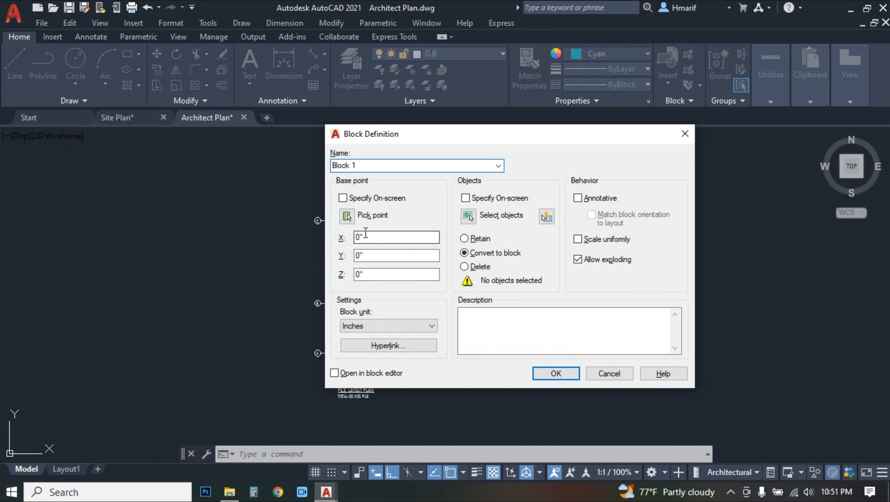
left_click(348, 217)
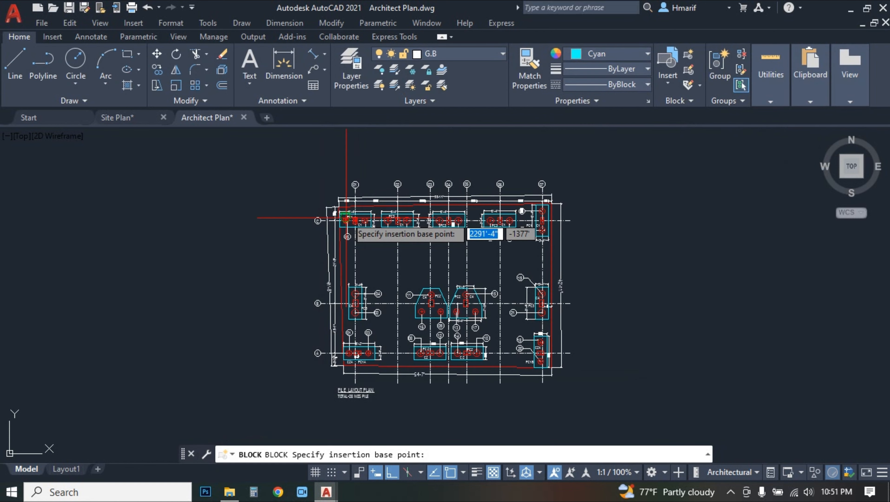
scroll(433, 268, "up", 2)
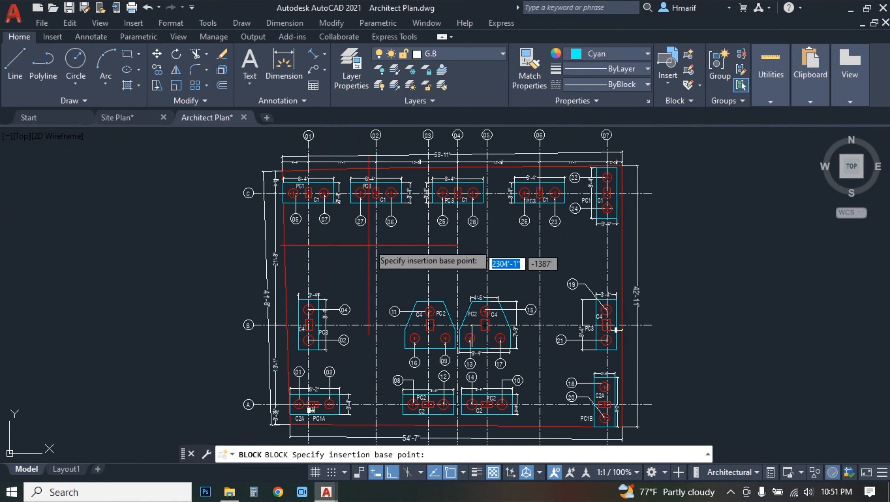
left_click(428, 270)
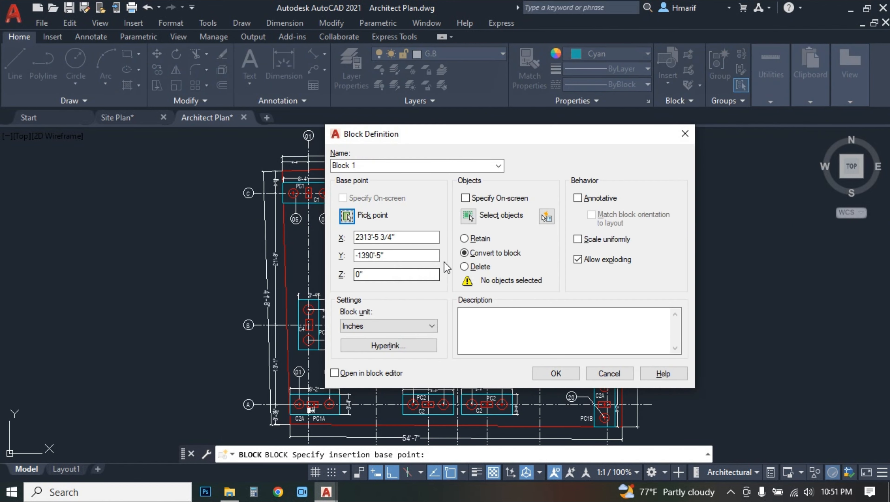
Step: Select the entire pile layout plan as the block's objects and create the block, converting the originals
left_click(469, 216)
scroll(443, 243, "down", 4)
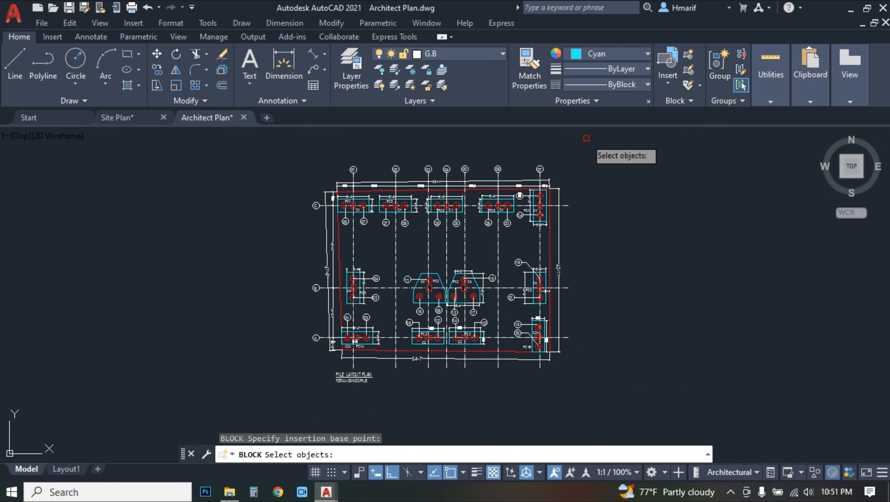
left_click(587, 138)
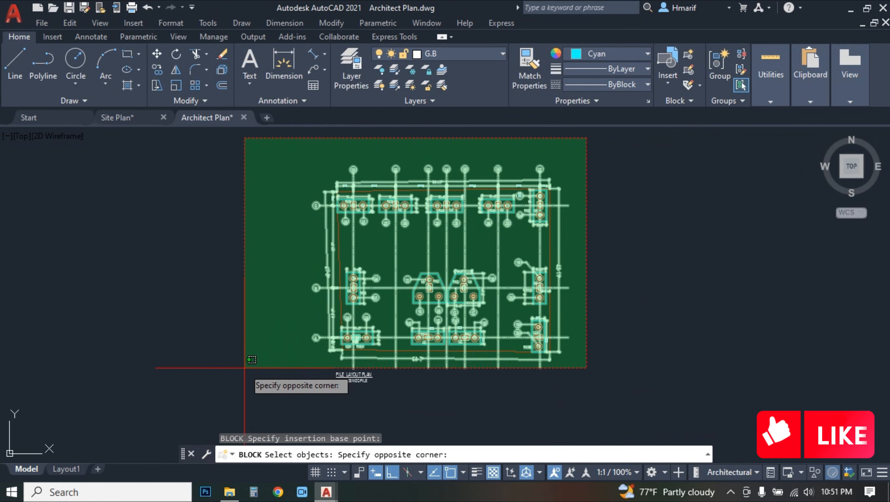
left_click(255, 362)
key("Return")
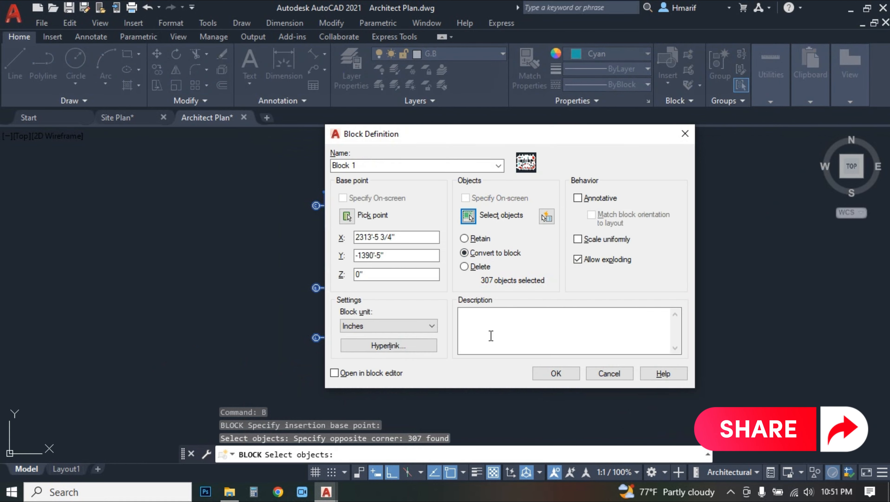
left_click(556, 373)
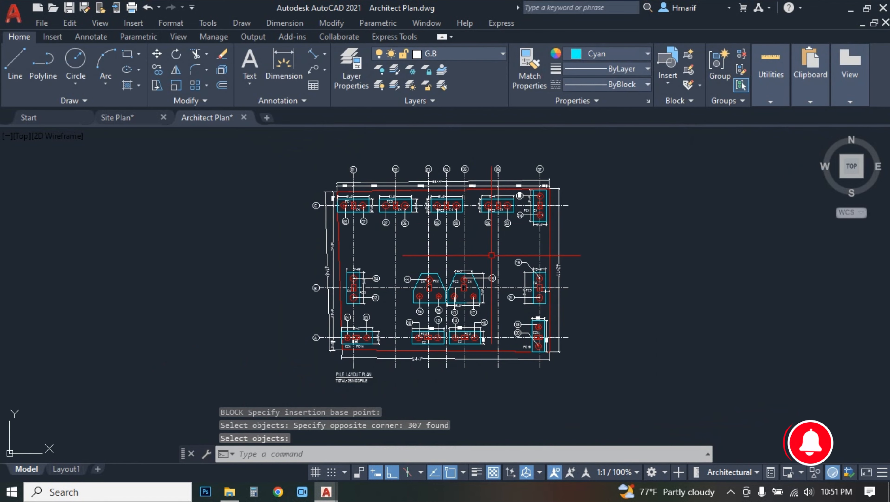
Step: Check that the pile layout selects as a single block, and clear the selection
scroll(444, 198, "up", 2)
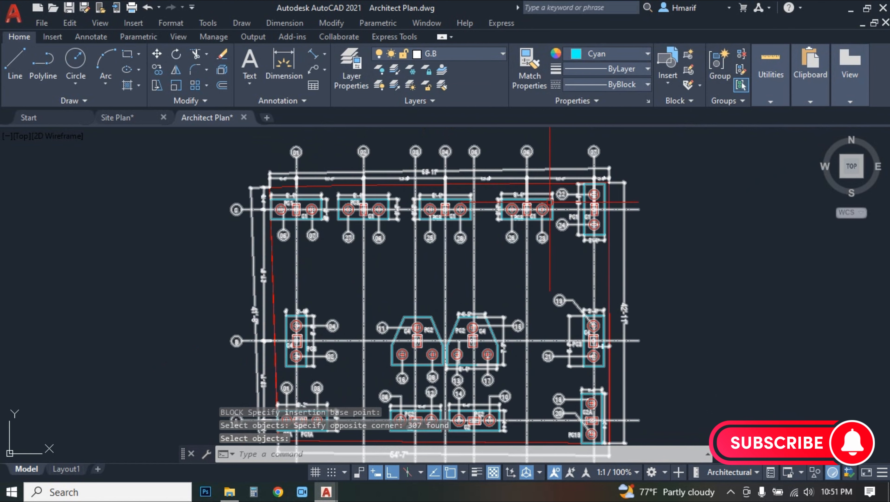
left_click(380, 210)
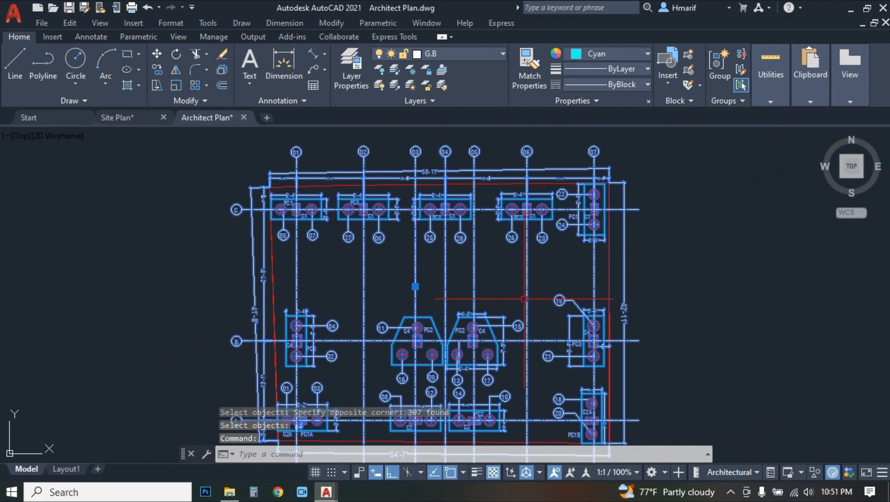
key("Escape")
scroll(486, 241, "down", 2)
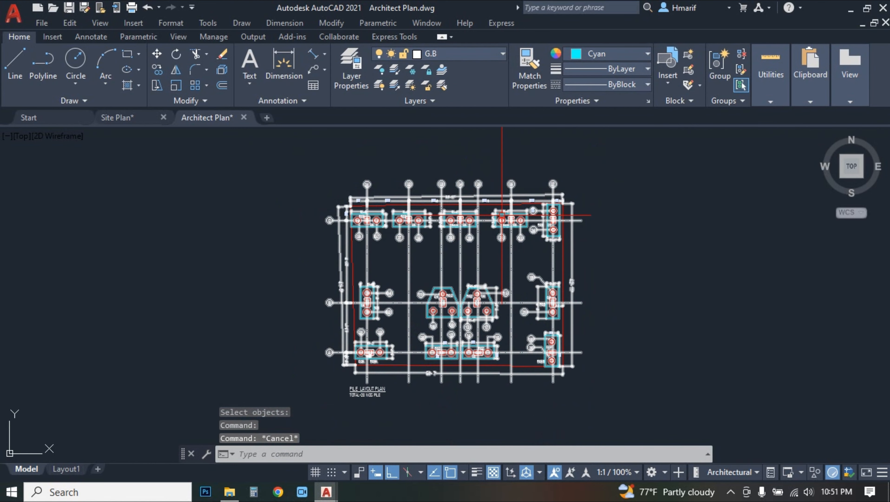
Step: Copy the pile layout block from the Architect Plan and paste it into the Site Plan, northeast of the proposed area
left_click(502, 215)
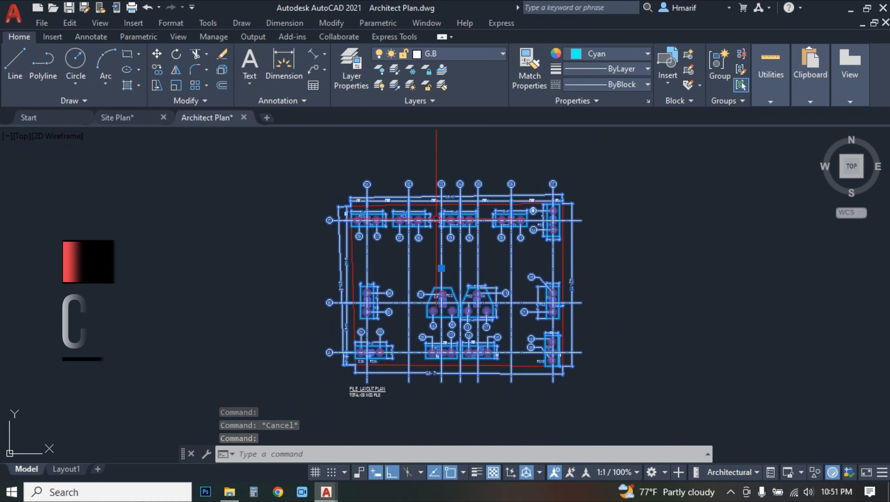
key("ctrl+c")
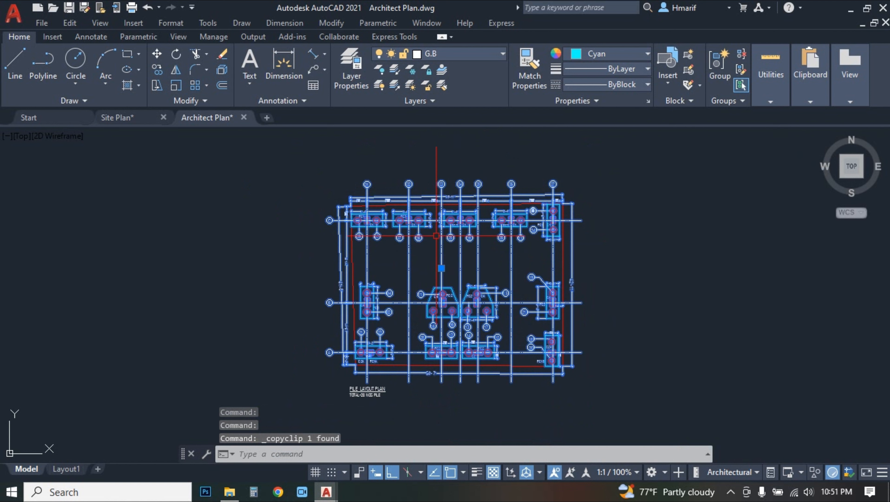
left_click(123, 118)
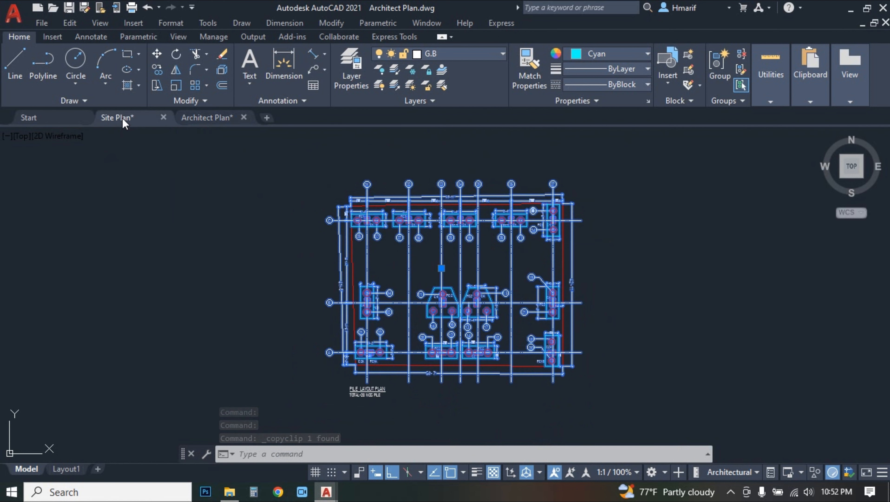
middle_click_drag(664, 323, 565, 310)
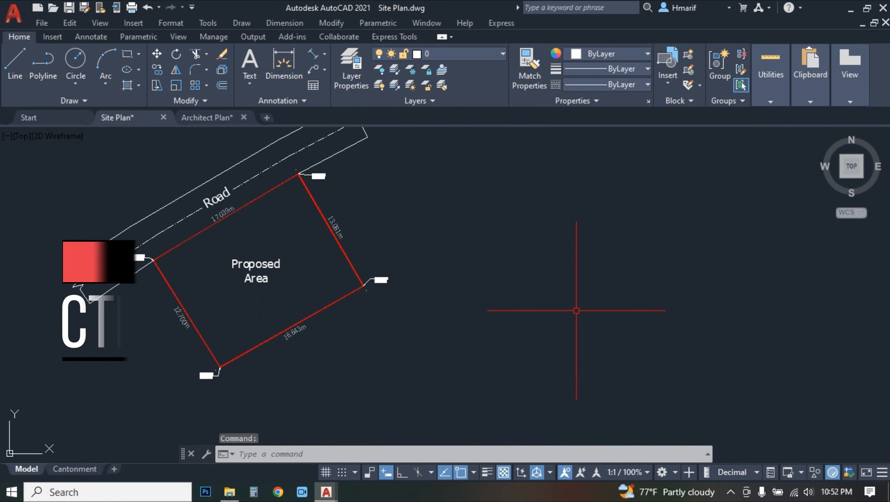
key("ctrl+v")
scroll(446, 352, "down", 5)
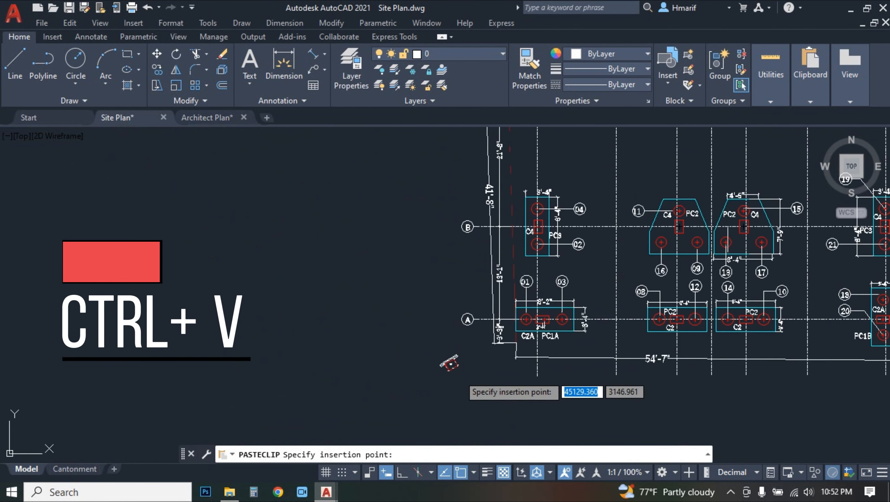
scroll(382, 367, "down", 2)
left_click(370, 356)
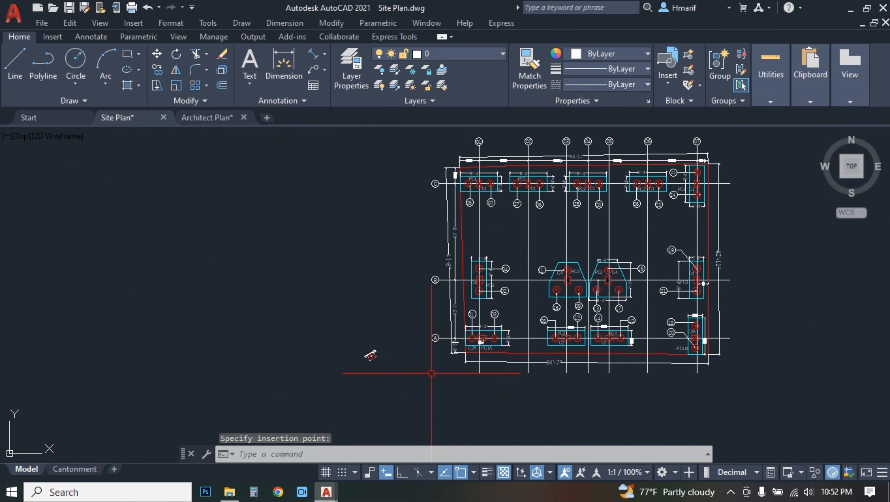
Step: Compare the size of the pasted pile layout with the proposed area beside the road
scroll(368, 367, "up", 10)
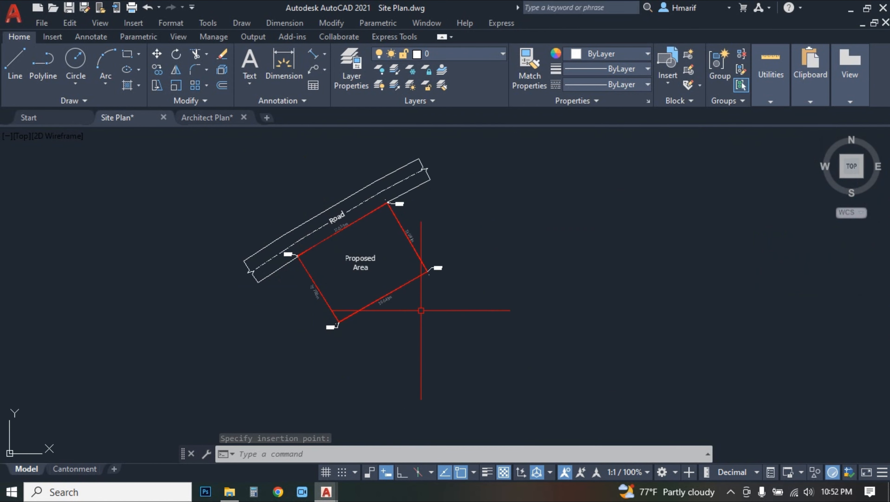
scroll(408, 304, "down", 10)
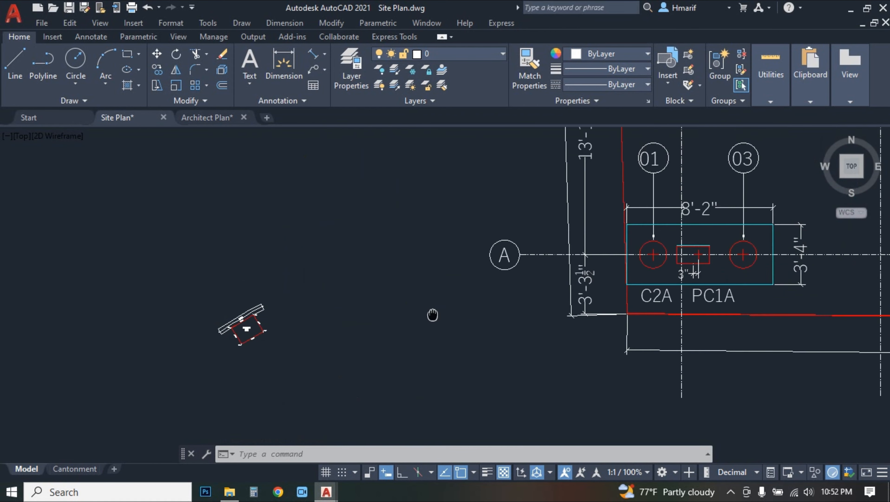
mouse_move(425, 332)
middle_mouse_down()
mouse_move(164, 384)
mouse_move(187, 377)
middle_mouse_up()
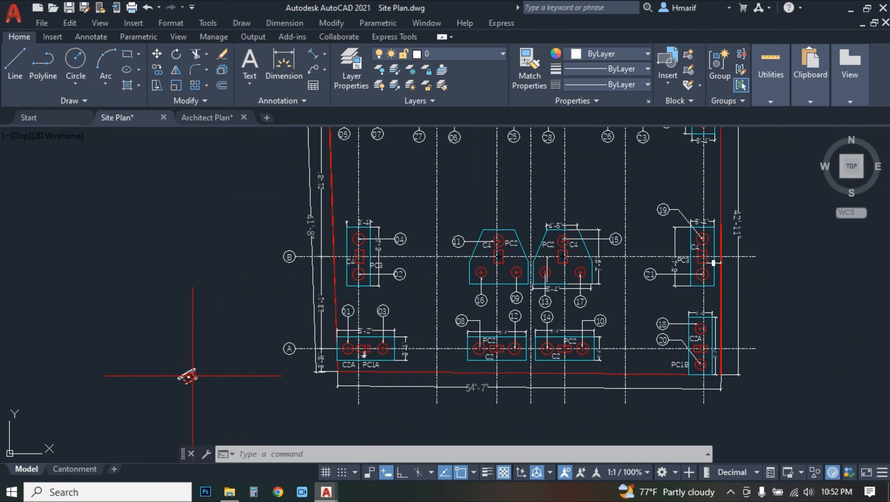
scroll(189, 378, "up", 2)
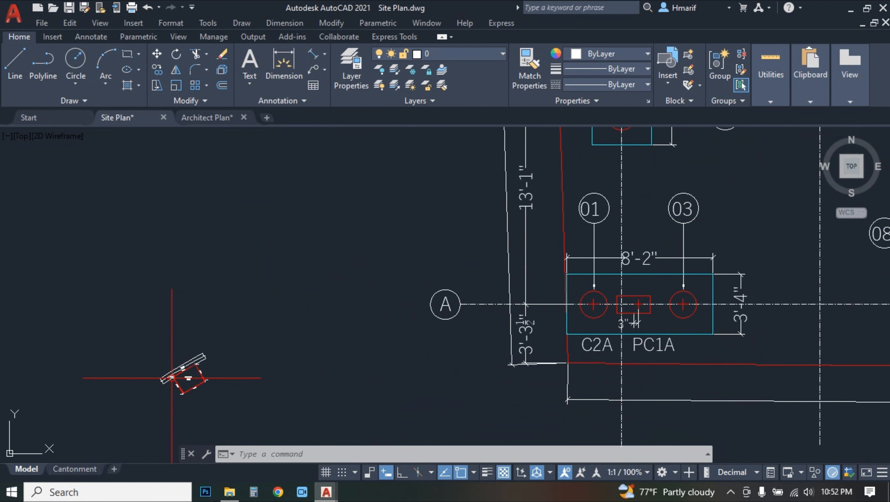
Step: Examine the feet-and-inch dimensions of the pasted pile layout along its grid lines and pile caps
scroll(200, 397, "up", 2)
scroll(196, 351, "down", 2)
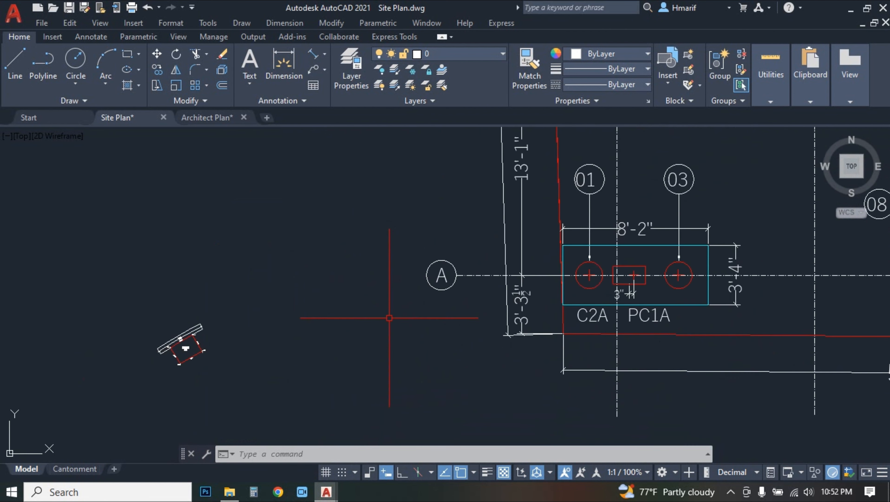
scroll(390, 318, "down", 3)
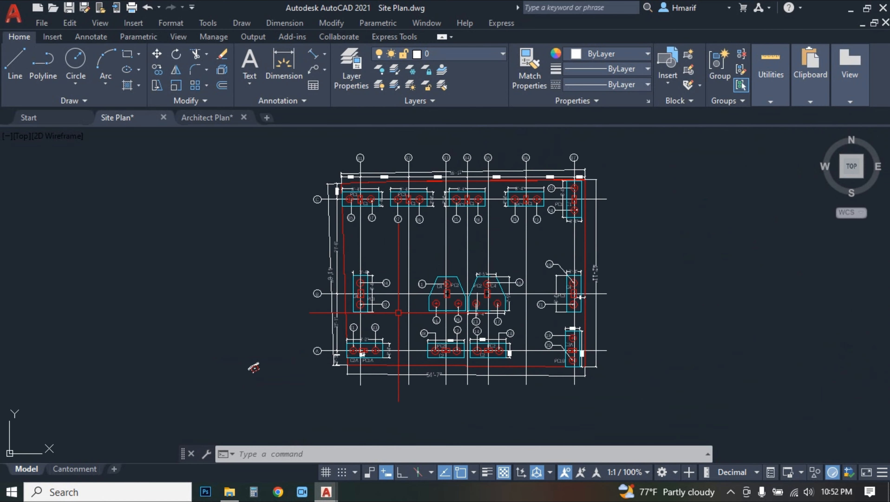
scroll(397, 258, "up", 2)
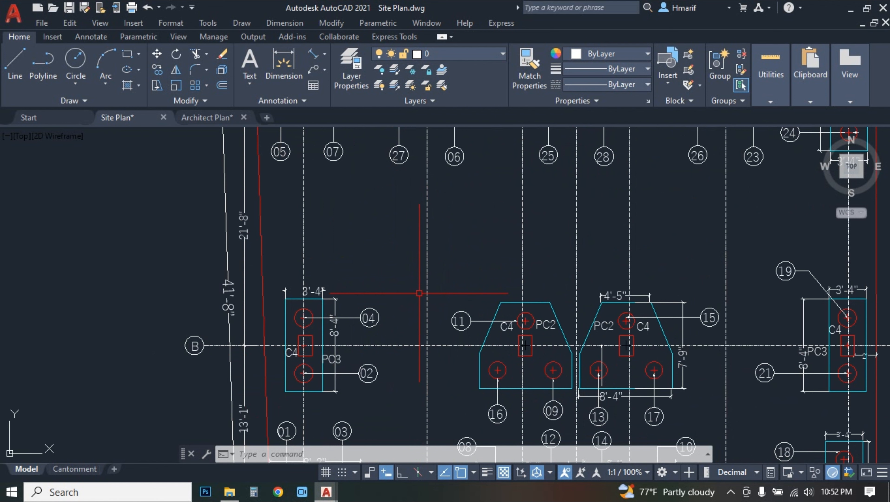
mouse_move(406, 232)
middle_mouse_down()
mouse_move(390, 279)
mouse_move(329, 354)
middle_mouse_up()
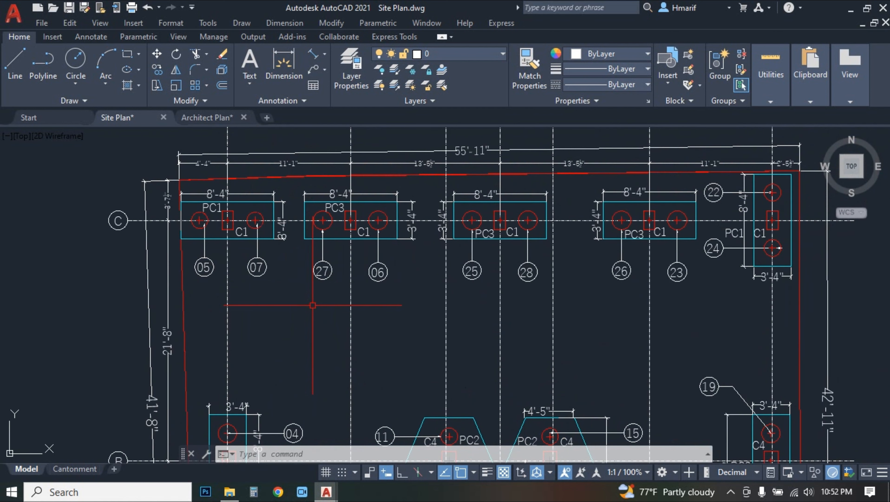
middle_click_drag(297, 317, 375, 341)
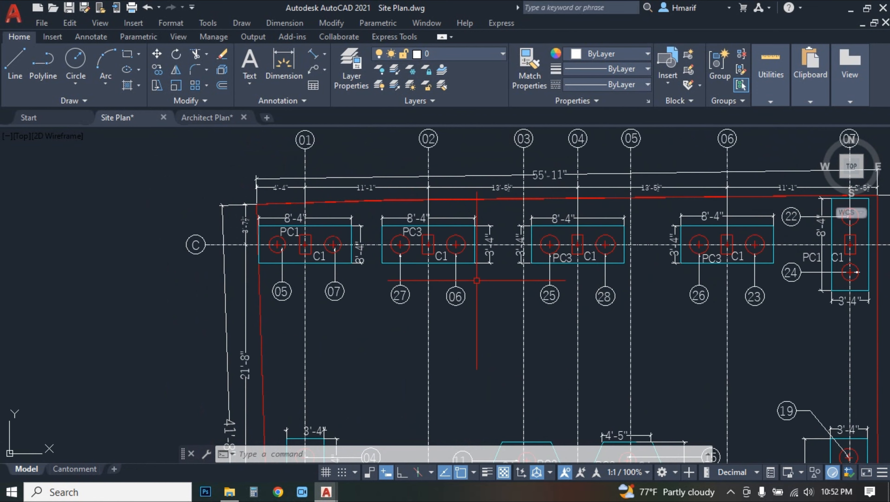
middle_click_drag(586, 337, 516, 289)
scroll(516, 290, "down", 4)
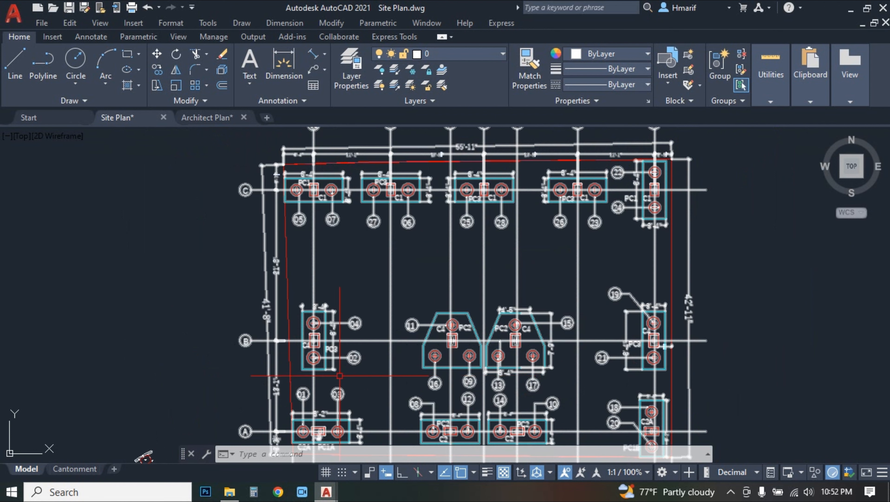
Step: Switch to Calculator and divide 1 by 39.37 to get the inch-to-metre scale factor
left_click(253, 491)
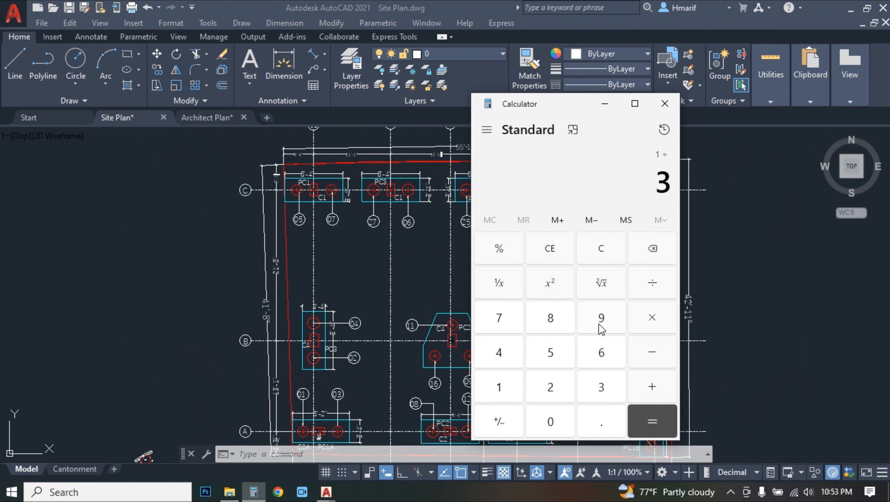
left_click(602, 397)
left_click(506, 322)
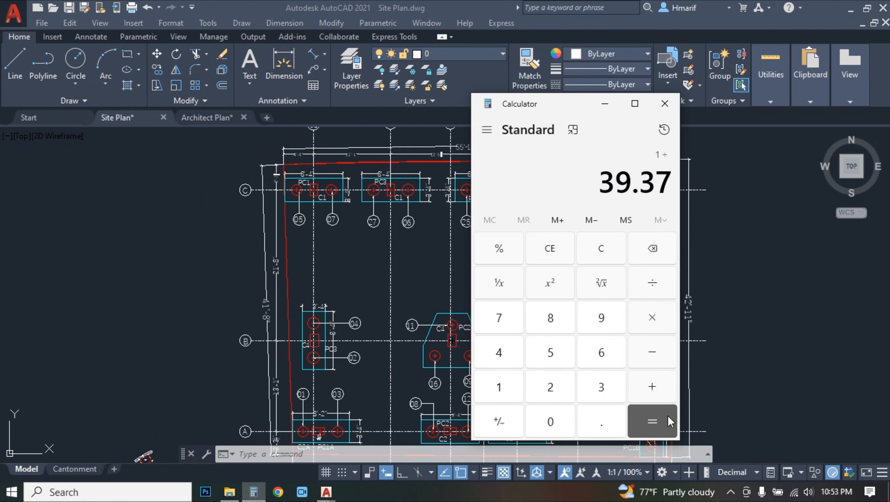
left_click(654, 422)
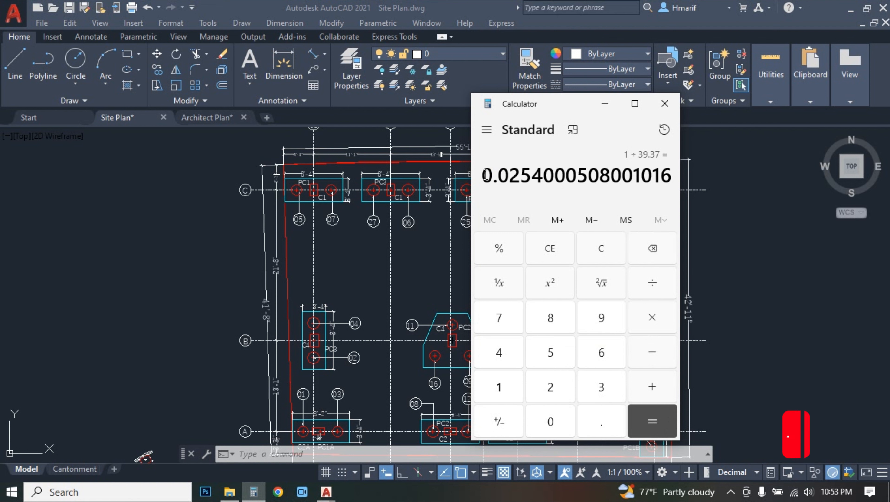
left_click_drag(482, 177, 544, 185)
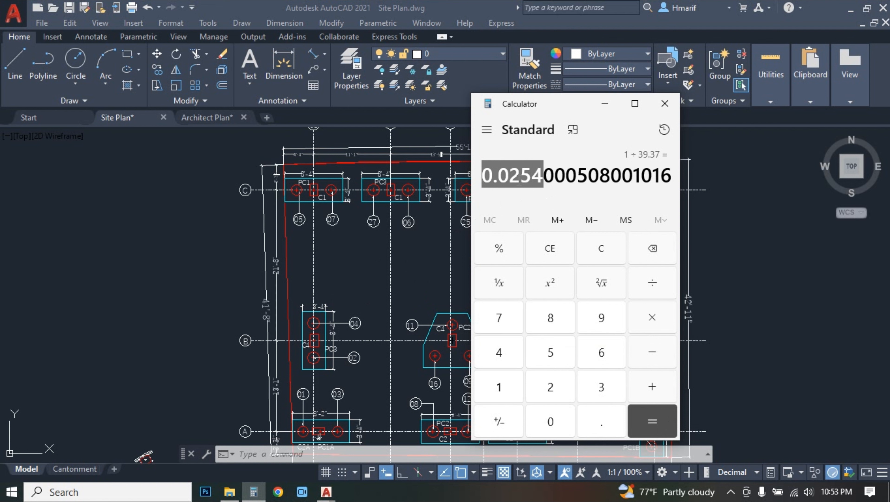
left_click(544, 176)
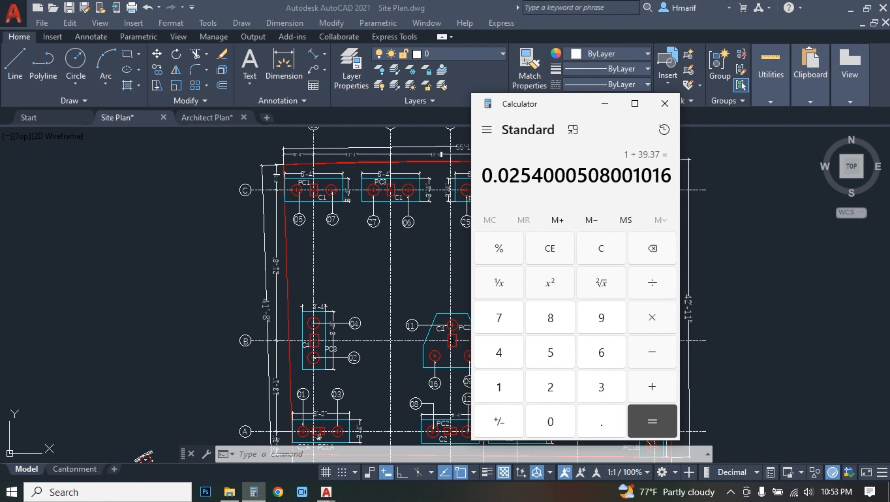
Step: Back in AutoCAD, scale the pile layout block by a factor of 0.0254, using the centre of pile 01 as base point
left_click(144, 457)
scroll(330, 332, "down", 5)
scroll(540, 255, "up", 3)
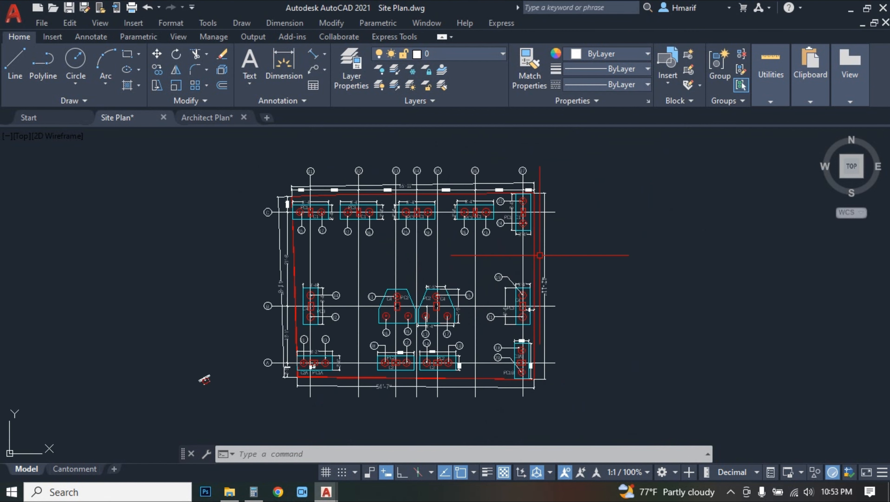
left_click(571, 239)
left_click(416, 331)
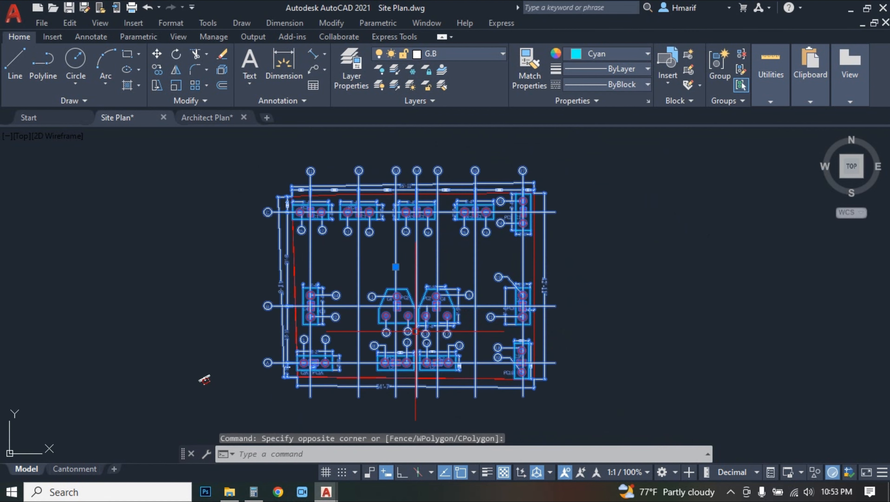
type("SC")
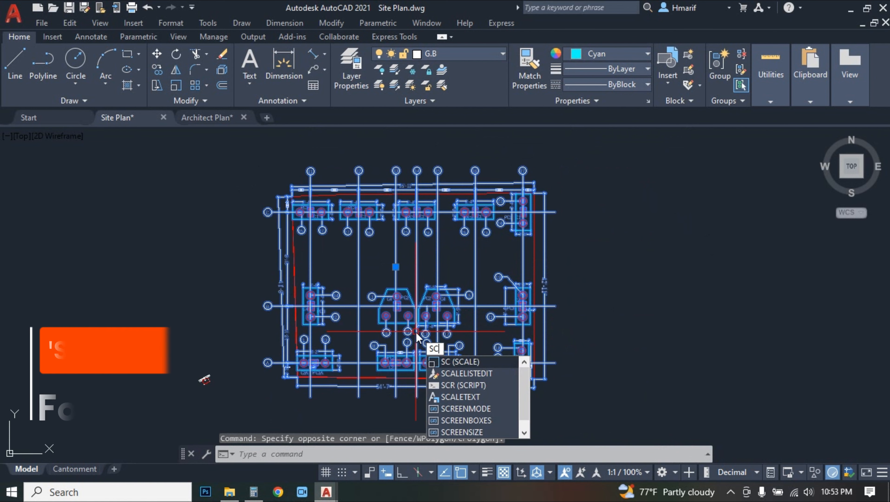
key("Return")
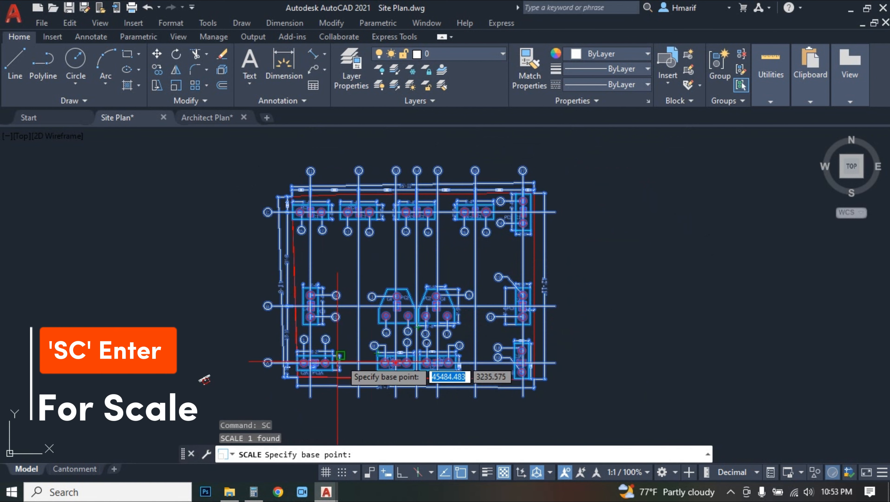
scroll(305, 361, "up", 5)
middle_click_drag(305, 361, 336, 344)
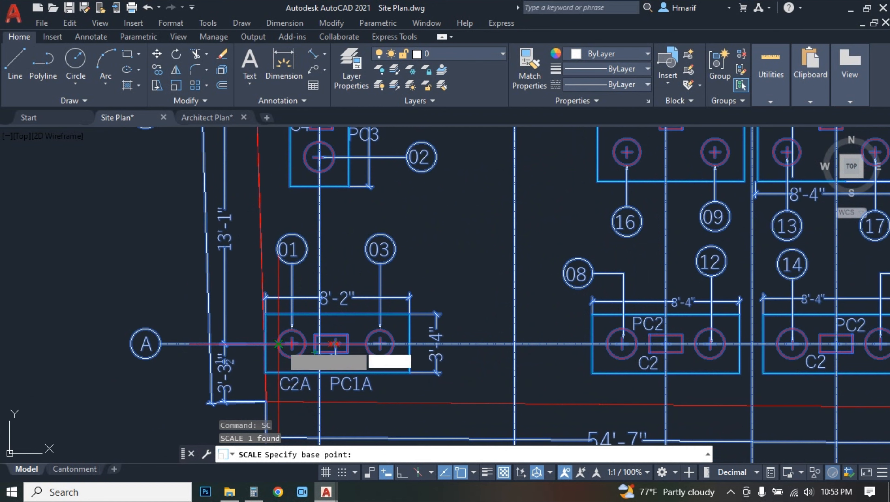
left_click(292, 344)
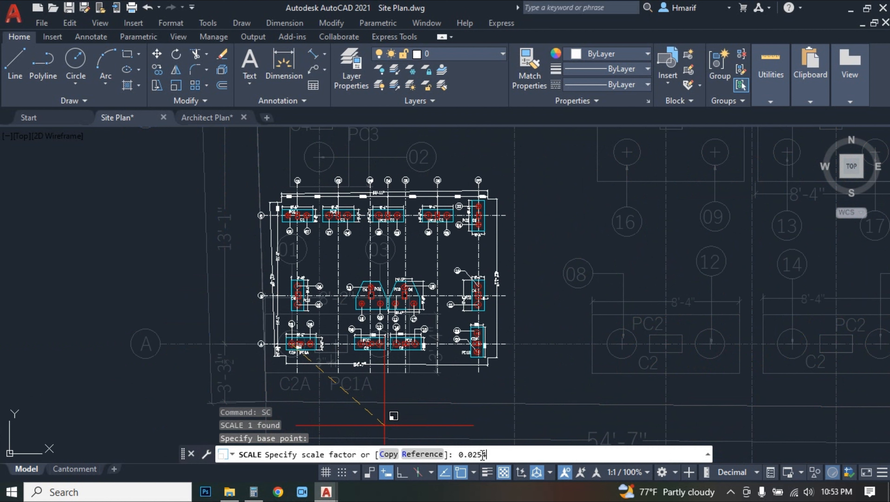
key("Return")
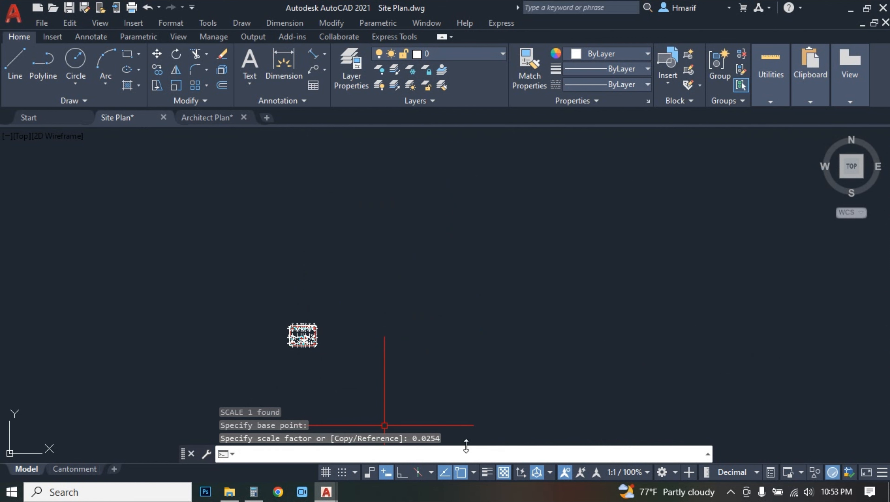
Step: Move the scaled pile layout block close to the east side of the proposed area
middle_click_drag(288, 349, 522, 281)
scroll(523, 281, "up", 6)
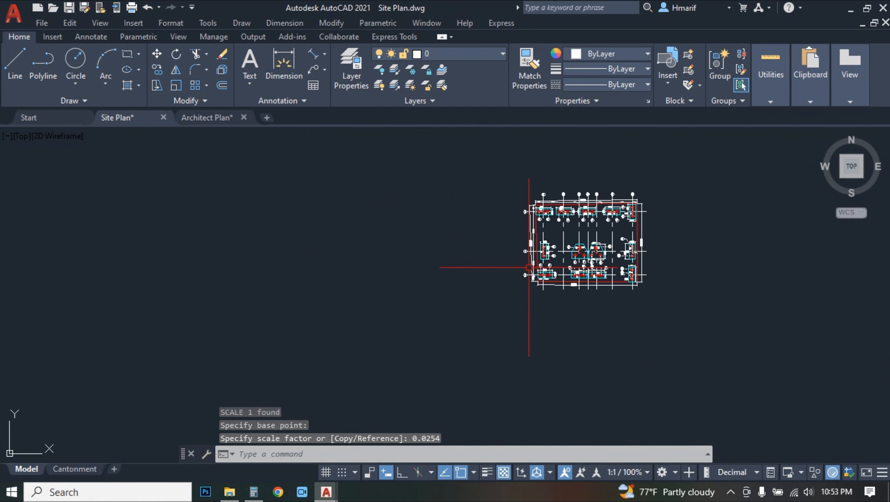
left_click(709, 242)
left_click(537, 318)
scroll(578, 260, "down", 1)
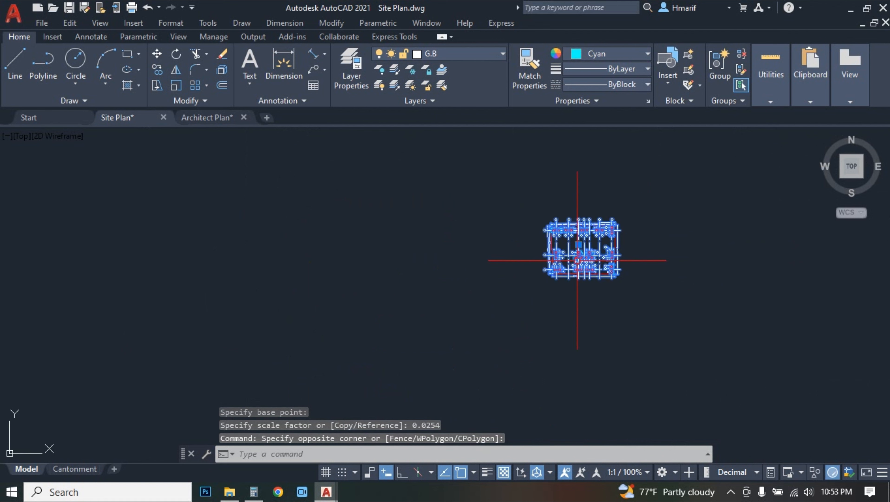
type("m")
key("Return")
left_click(640, 301)
scroll(377, 324, "down", 3)
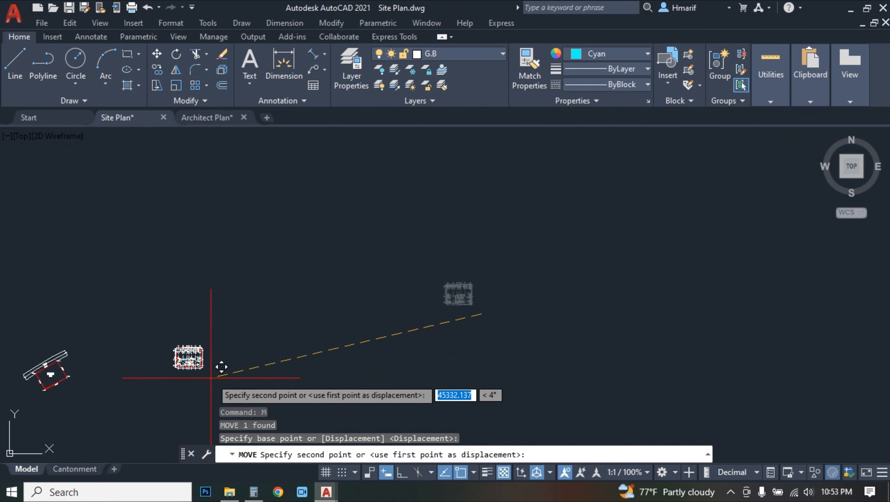
scroll(191, 383, "down", 2)
scroll(279, 324, "up", 5)
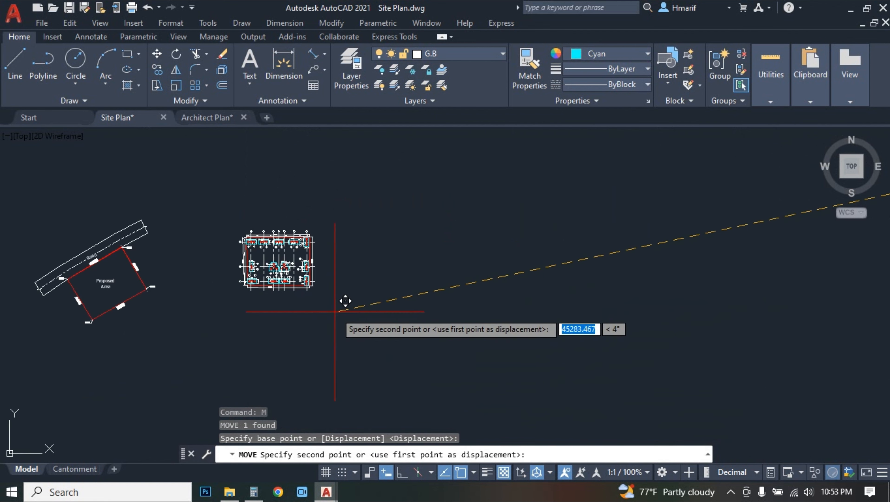
left_click(335, 311)
Step: Delete the "Proposed Area" text inside the red plot boundary
scroll(185, 270, "up", 5)
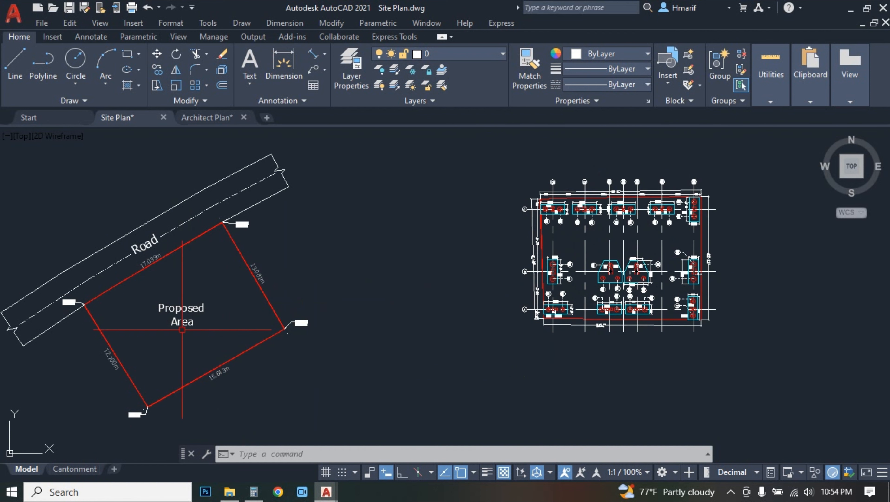
scroll(261, 314, "up", 2)
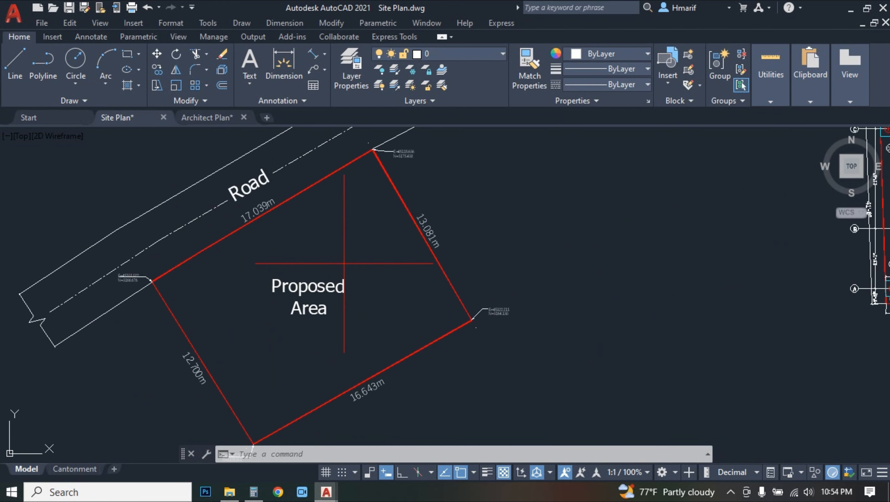
left_click(288, 315)
key("Delete")
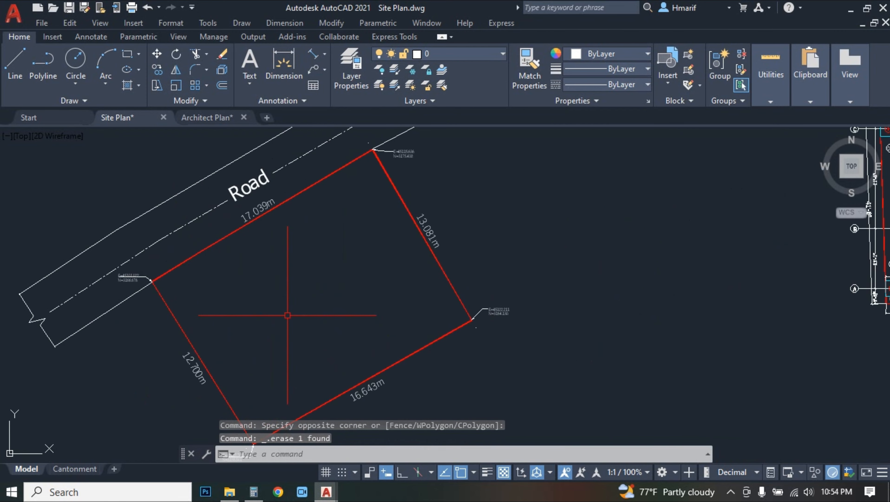
Step: Examine the dimension labels of the scaled pile layout around the PC3 pile caps on grid line C
scroll(477, 334, "down", 2)
middle_click_drag(477, 334, 302, 348)
scroll(524, 241, "up", 5)
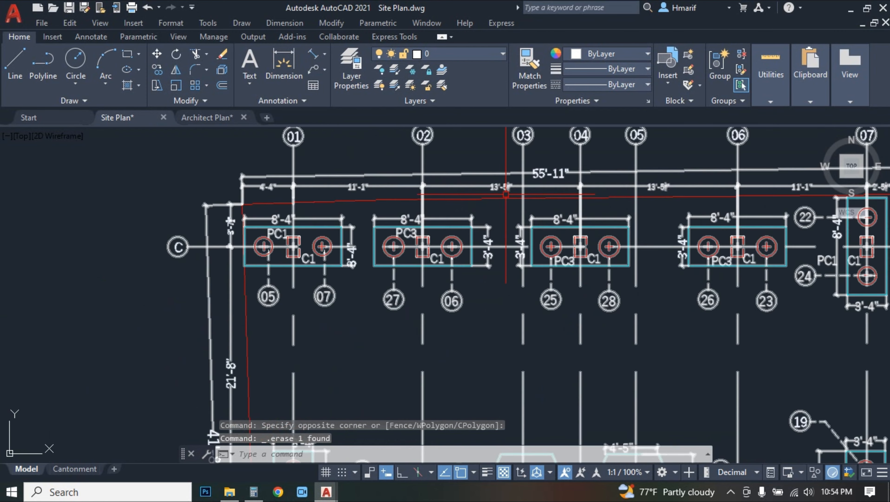
scroll(442, 234, "up", 4)
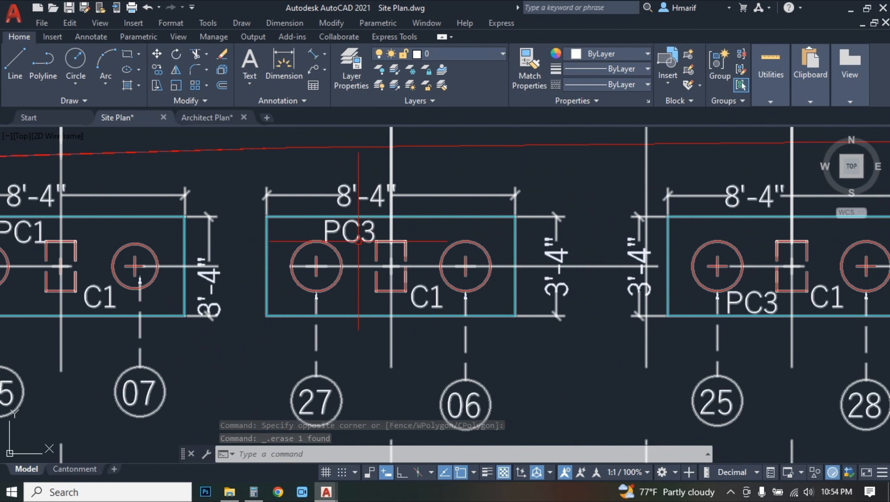
mouse_move(456, 234)
middle_mouse_down()
mouse_move(378, 261)
mouse_move(368, 276)
middle_mouse_up()
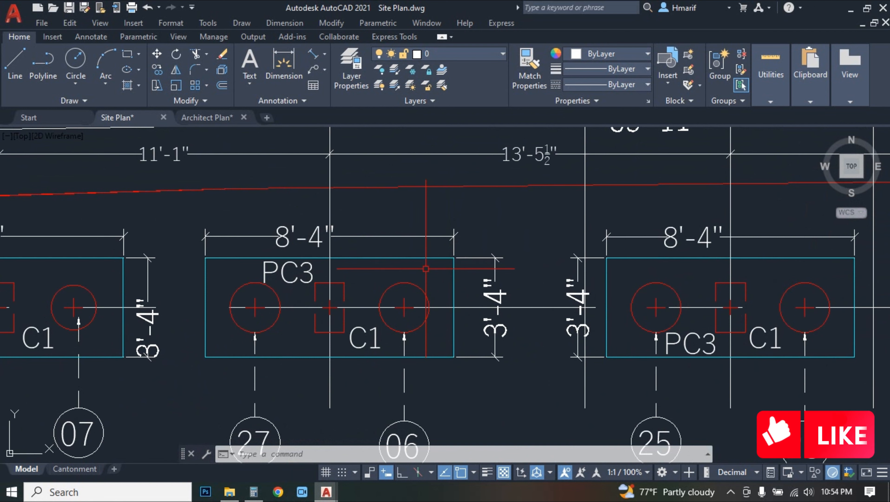
middle_click_drag(508, 268, 527, 338)
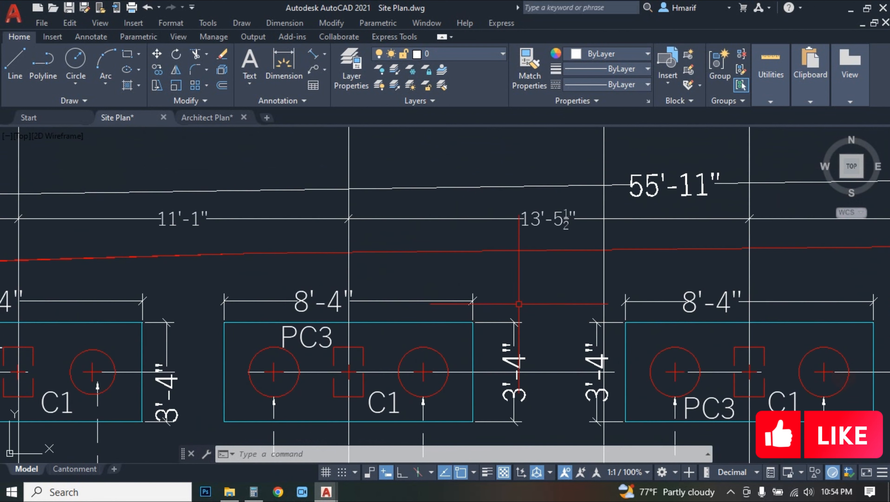
scroll(318, 331, "up", 4)
mouse_move(318, 330)
middle_mouse_down()
mouse_move(308, 327)
mouse_move(432, 272)
middle_mouse_up()
scroll(432, 274, "down", 2)
middle_click_drag(491, 275, 334, 285)
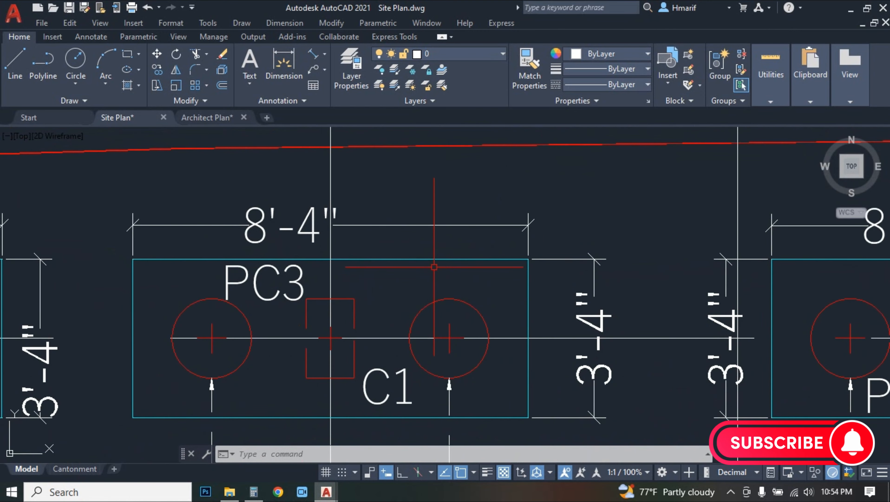
Step: Place an aligned dimension across the upper edge of the PC3 pile cap at grid lines C and 04
scroll(330, 338, "down", 5)
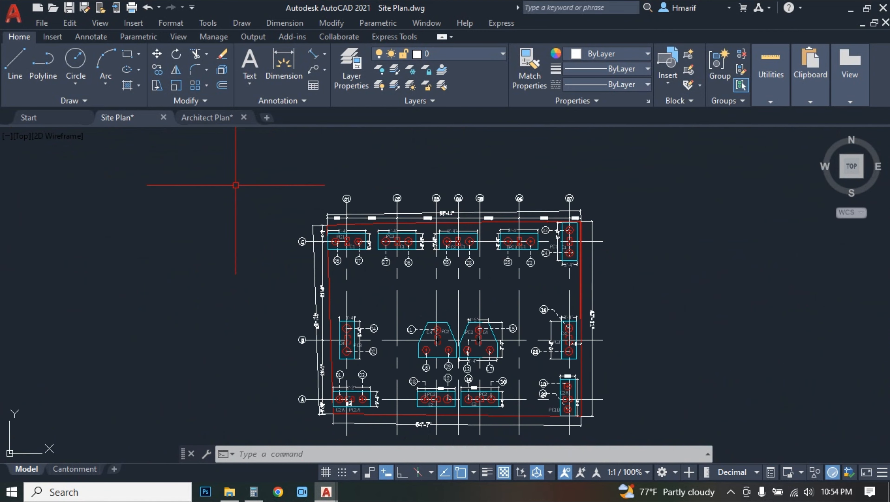
scroll(212, 250, "down", 2)
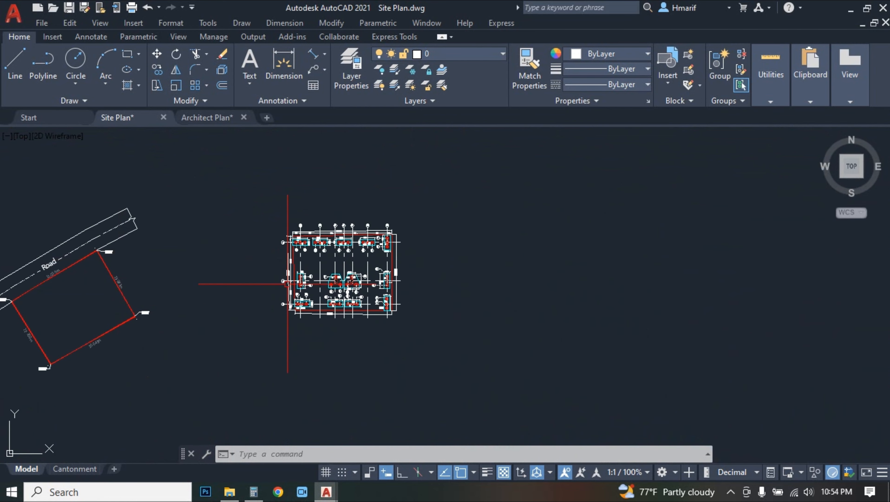
scroll(404, 188, "up", 2)
left_click(313, 55)
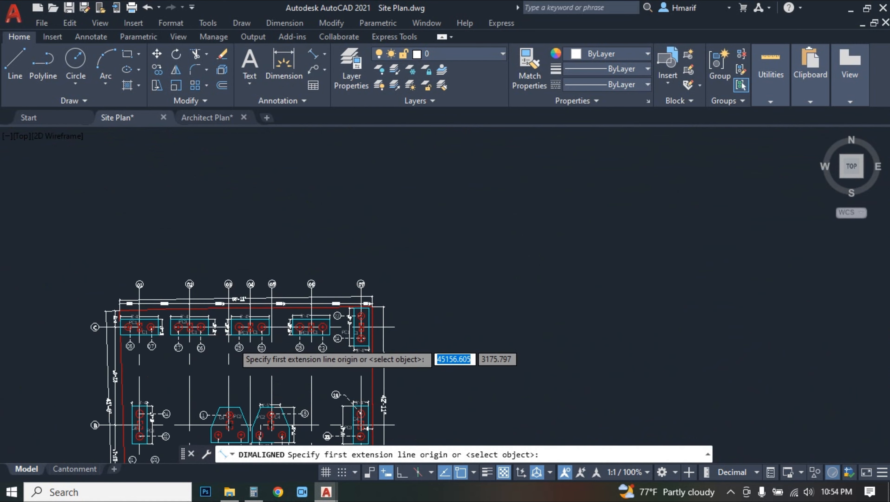
scroll(229, 342, "up", 6)
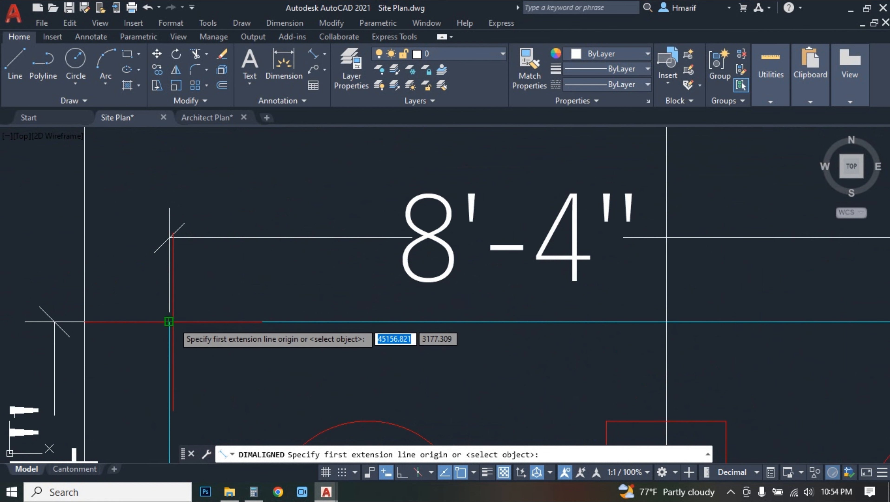
left_click(169, 322)
scroll(302, 333, "down", 4)
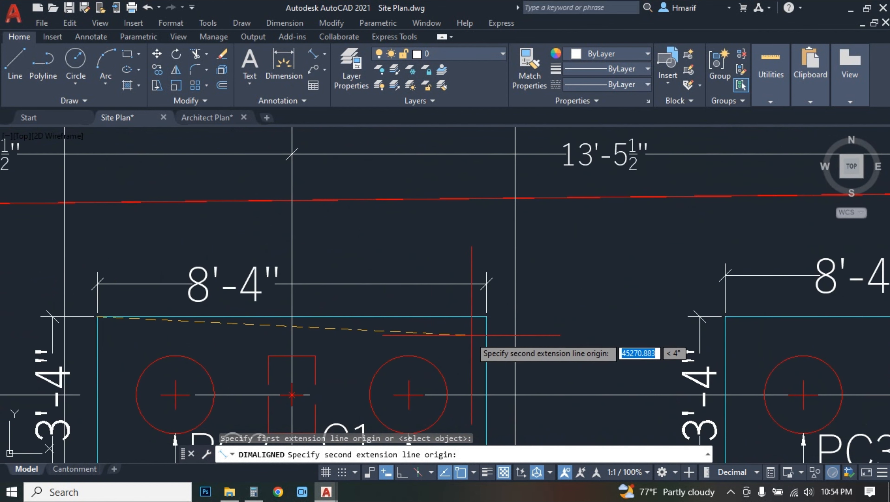
left_click(486, 316)
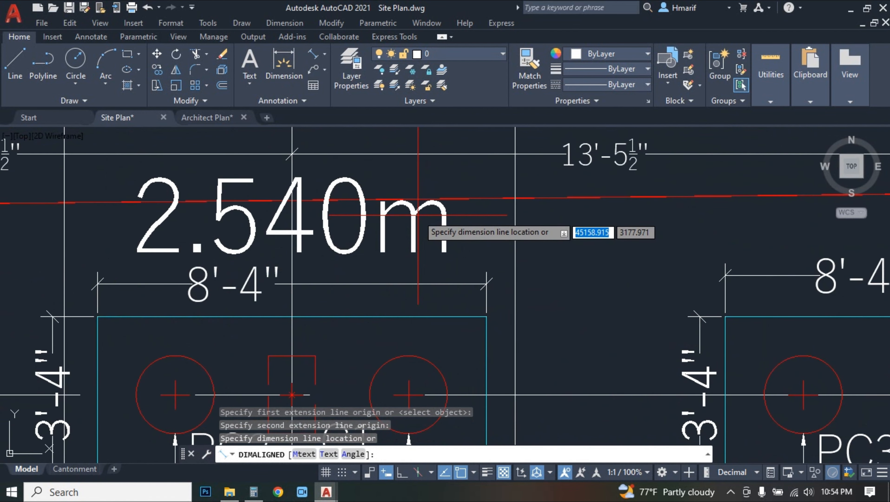
left_click(420, 214)
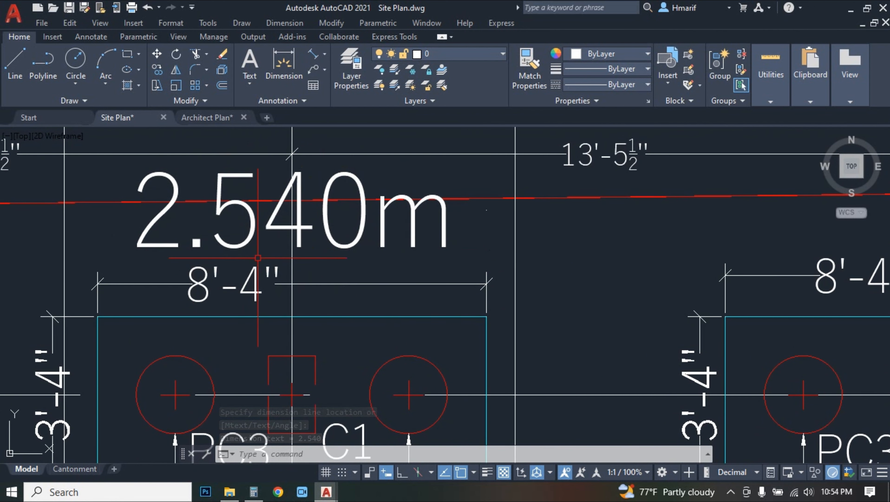
Step: Switch to Calculator and multiply 2.54 by 3.281 to convert the dimensioned pile cap width from metres to feet
left_click(254, 491)
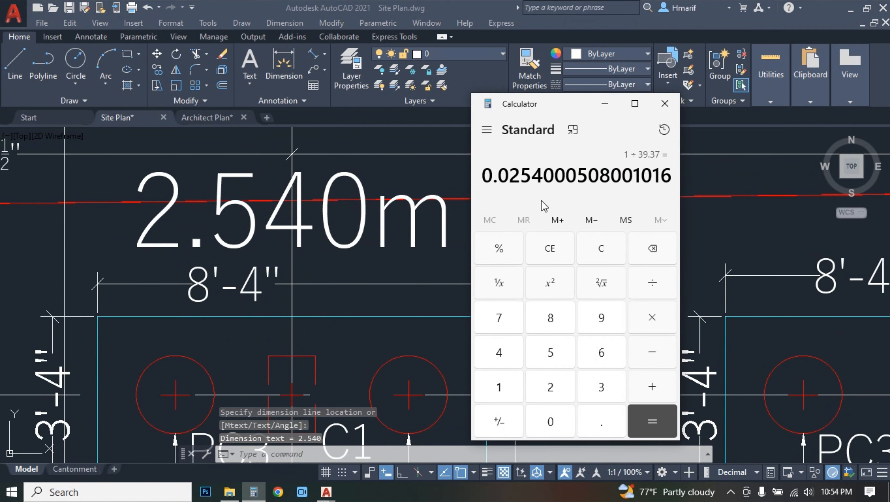
left_click(620, 257)
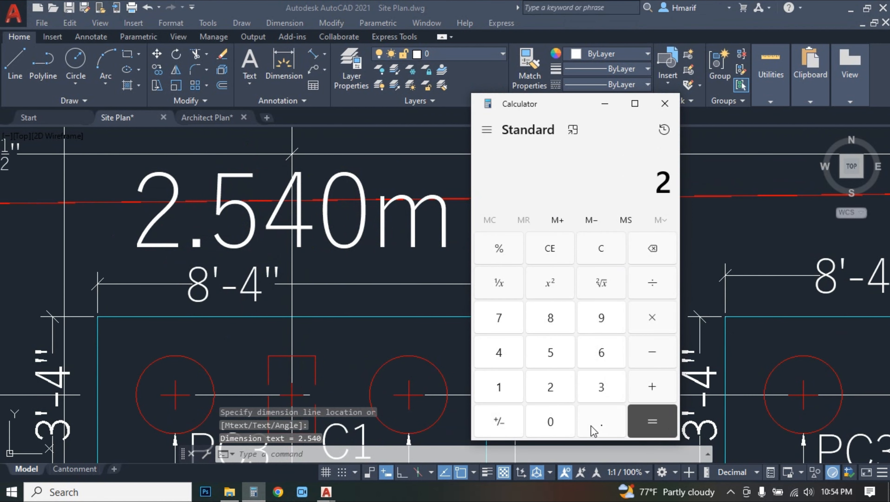
left_click(550, 360)
left_click(501, 360)
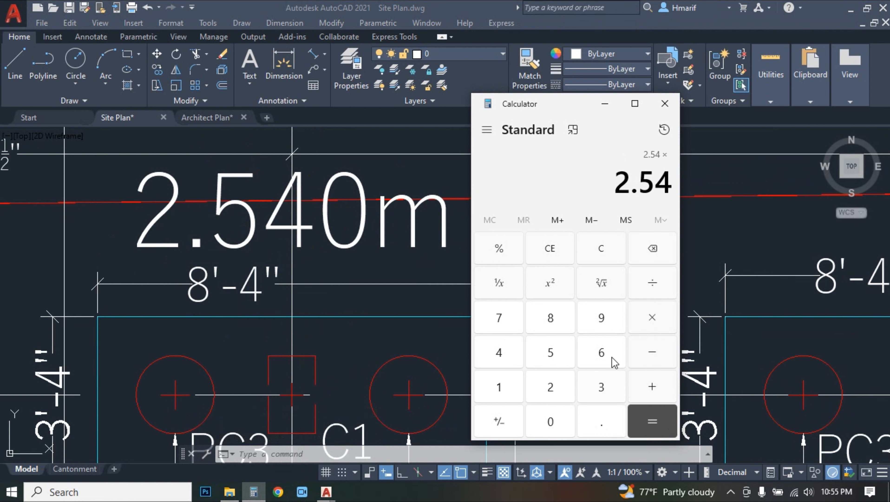
left_click(600, 417)
left_click(559, 391)
left_click(551, 319)
left_click(506, 397)
left_click(638, 419)
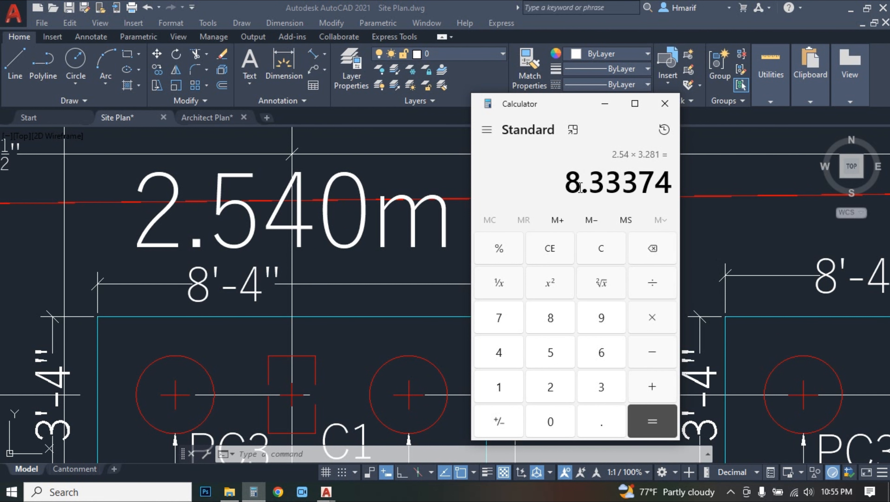
Step: Back in AutoCAD, delete the aligned check dimension above the PC3 pile cap
left_click(390, 250)
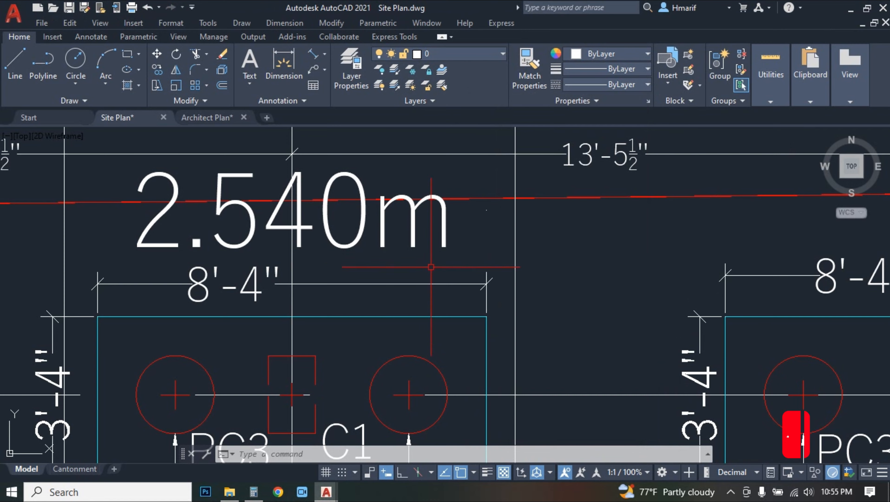
scroll(492, 246, "down", 3)
left_click(465, 231)
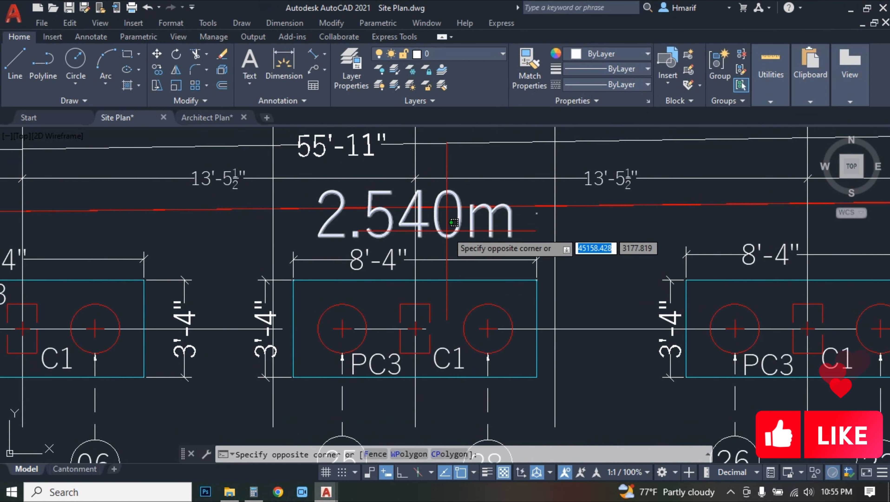
left_click(446, 231)
key("Delete")
Step: Compare the red plot boundary beside the road with the scaled pile layout block to its east
scroll(486, 297, "down", 6)
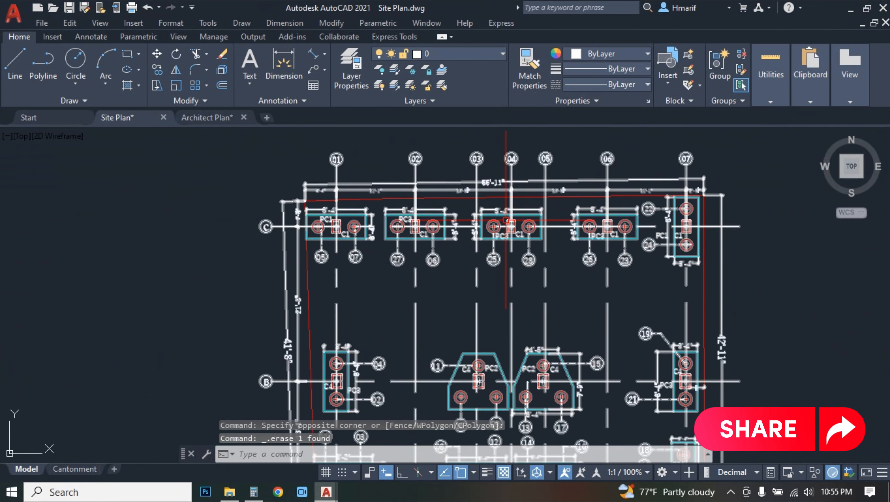
middle_click_drag(486, 297, 601, 221)
scroll(584, 221, "down", 4)
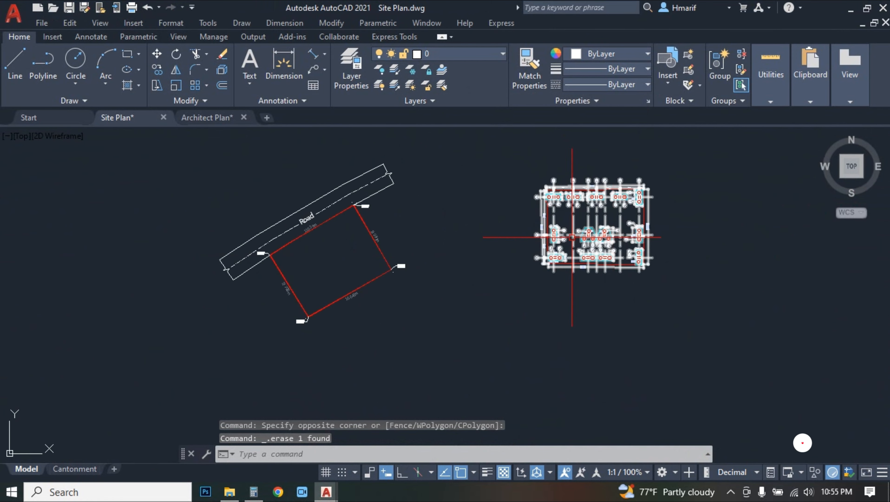
scroll(307, 266, "up", 4)
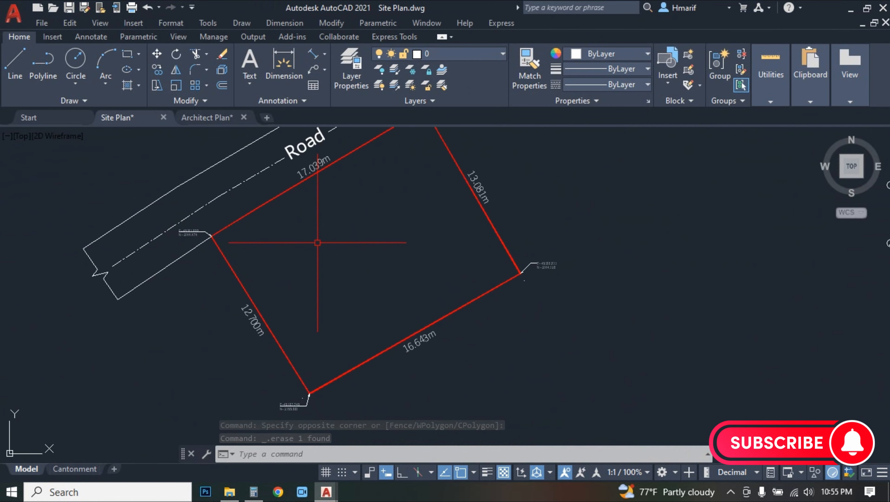
scroll(318, 258, "down", 2)
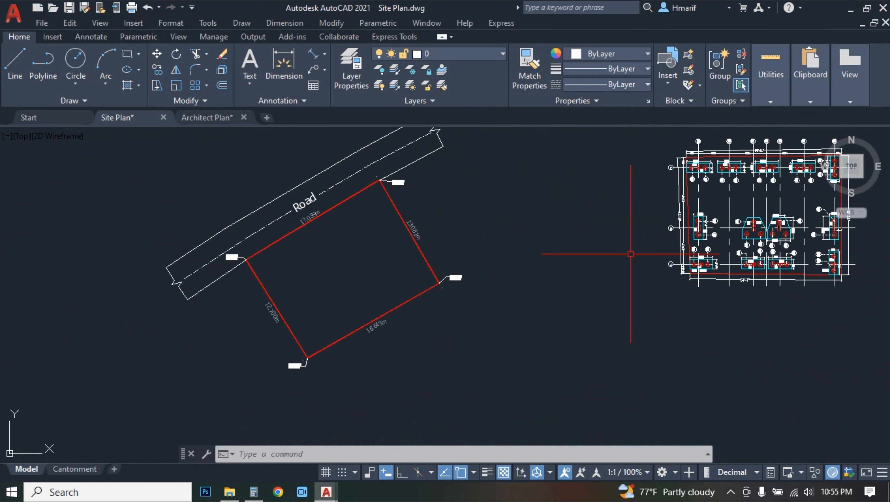
middle_click_drag(631, 253, 562, 288)
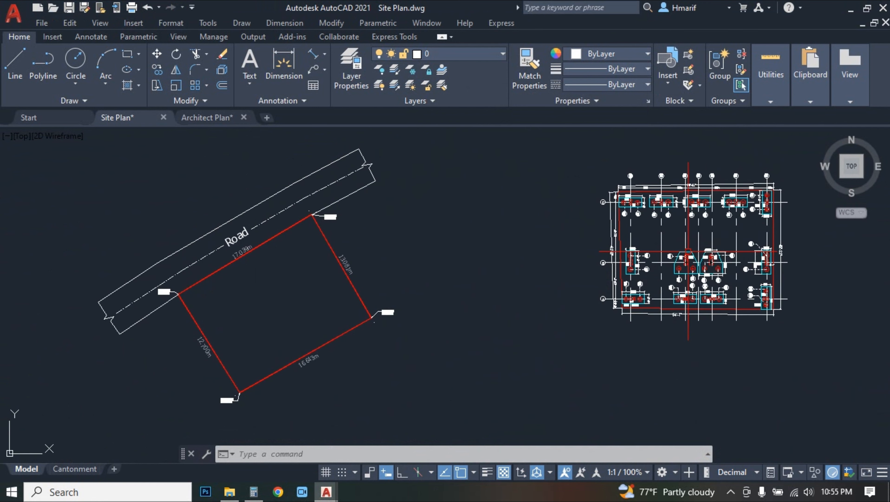
middle_click_drag(534, 248, 464, 261)
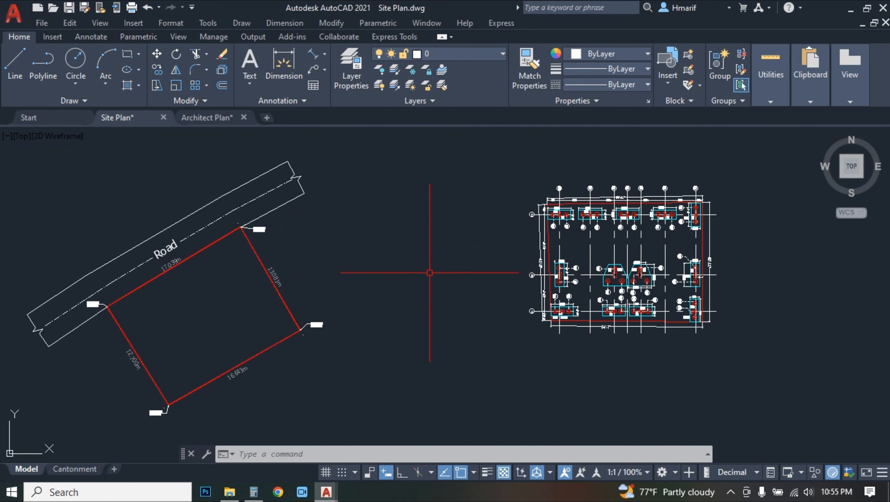
Step: Start Align on the pile layout block, using the northwest corner of its red boundary as first source point
type("l")
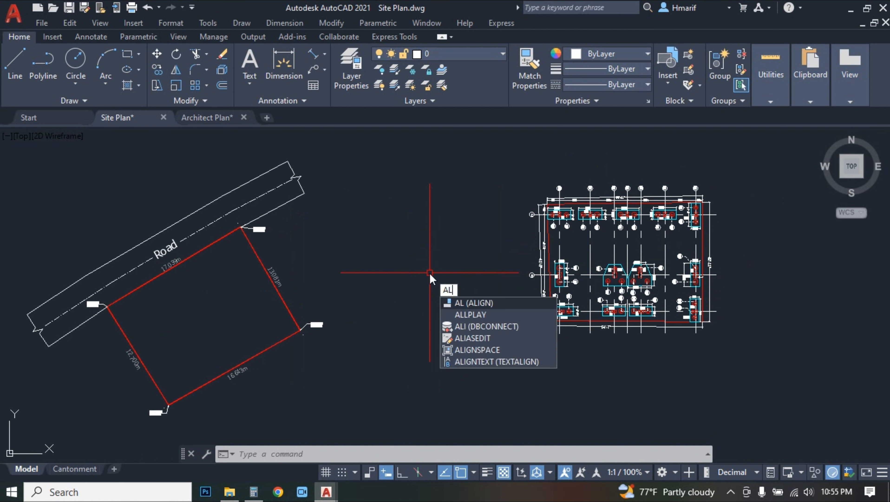
key("Return")
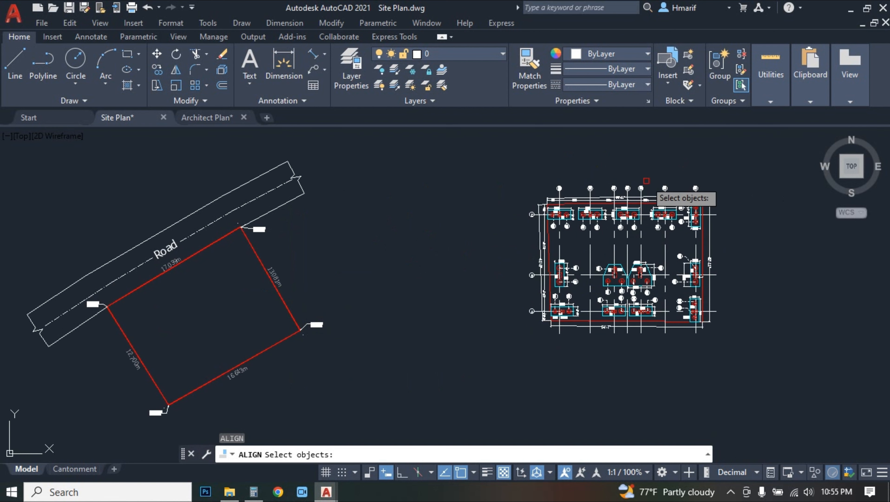
left_click(656, 172)
left_click(607, 210)
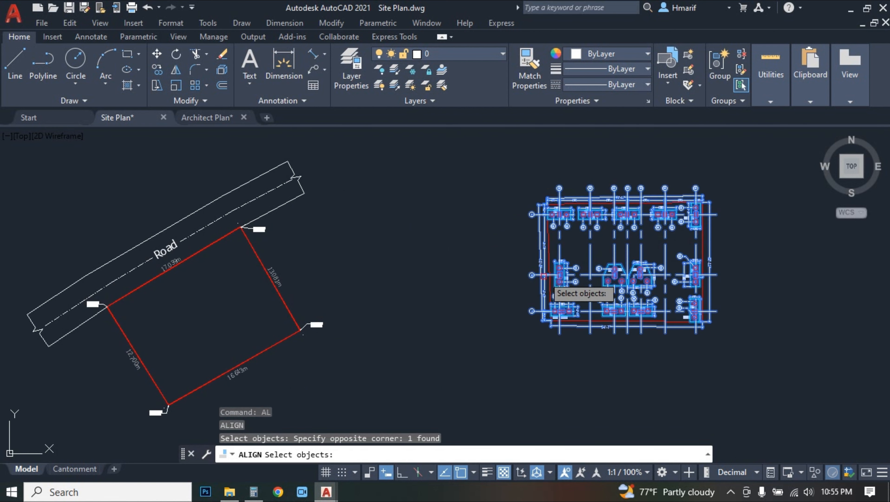
key("Return")
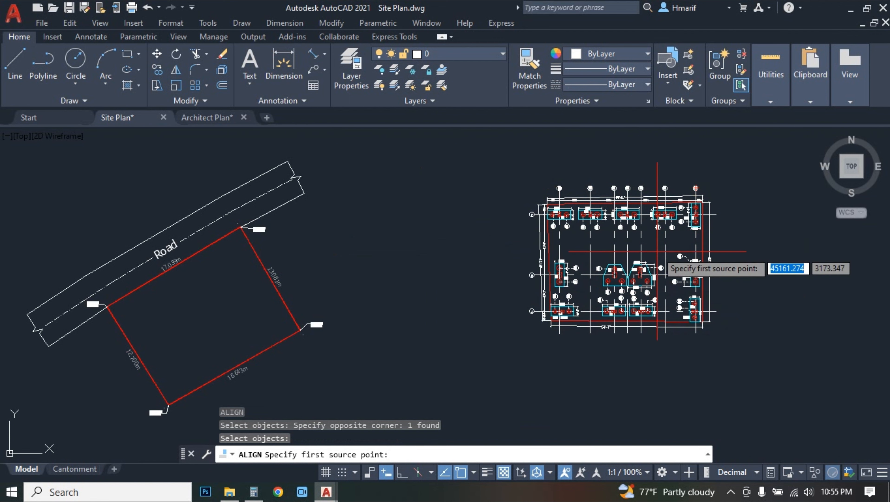
scroll(566, 204, "up", 5)
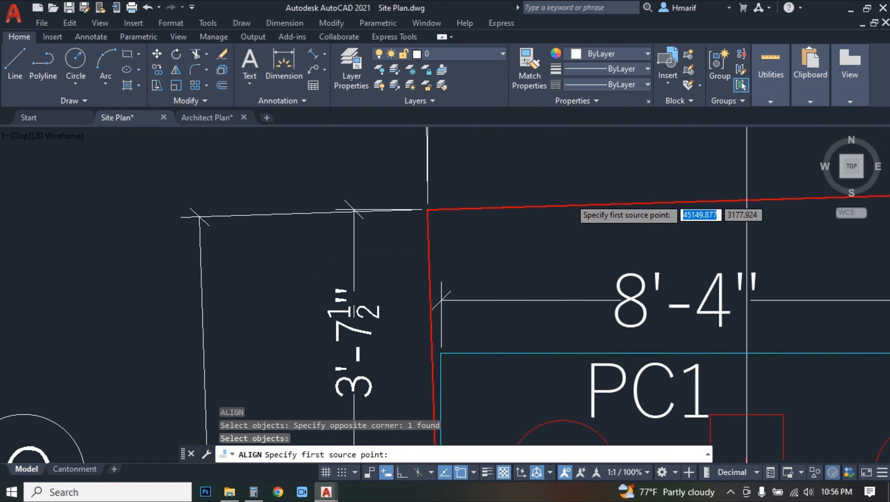
scroll(570, 198, "up", 5)
left_click(269, 170)
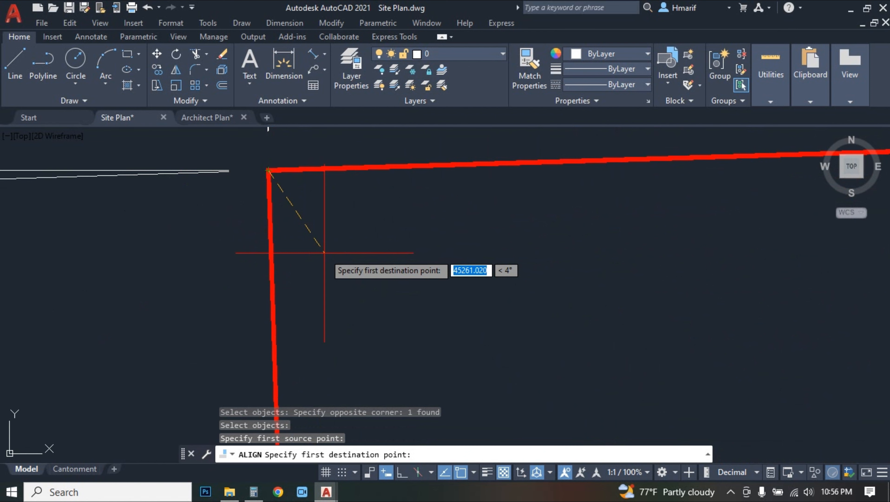
Step: Set the first destination point of the alignment at the plot's west corner beside the road, E=45101.022, N=3166.676
scroll(405, 246, "down", 4)
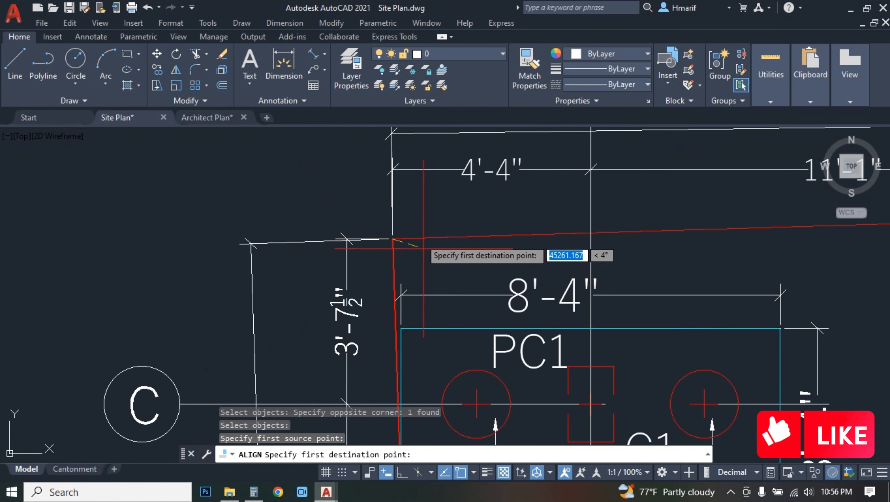
scroll(395, 262, "down", 10)
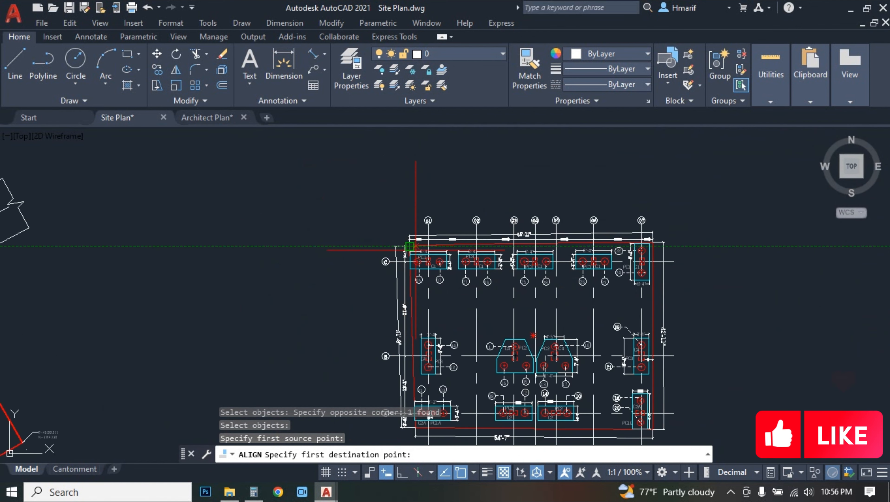
middle_click_drag(239, 279, 298, 318)
scroll(190, 299, "up", 6)
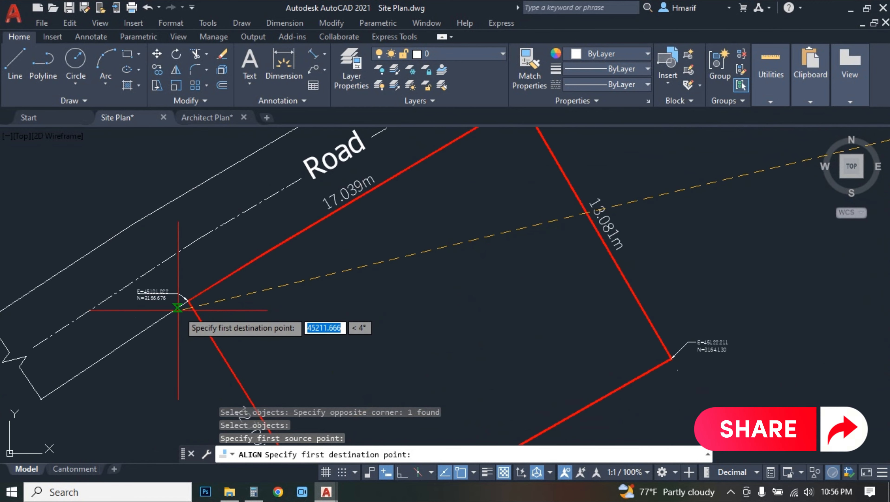
scroll(218, 277, "up", 3)
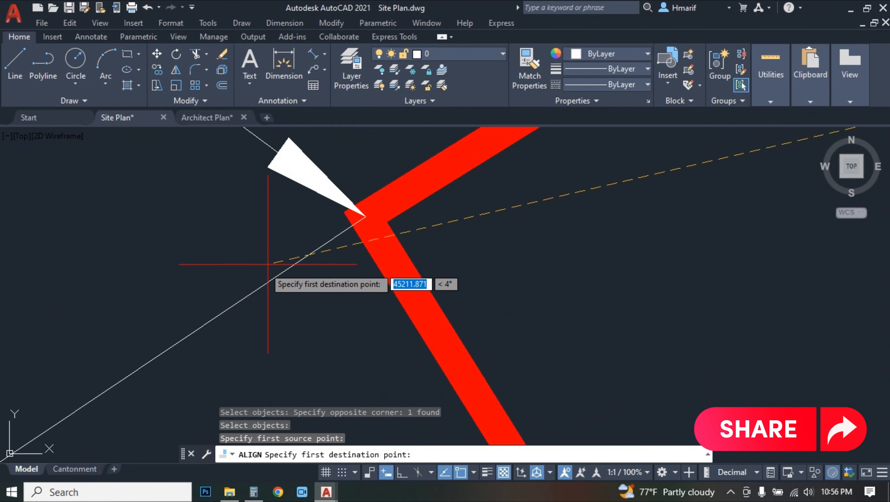
left_click(365, 216)
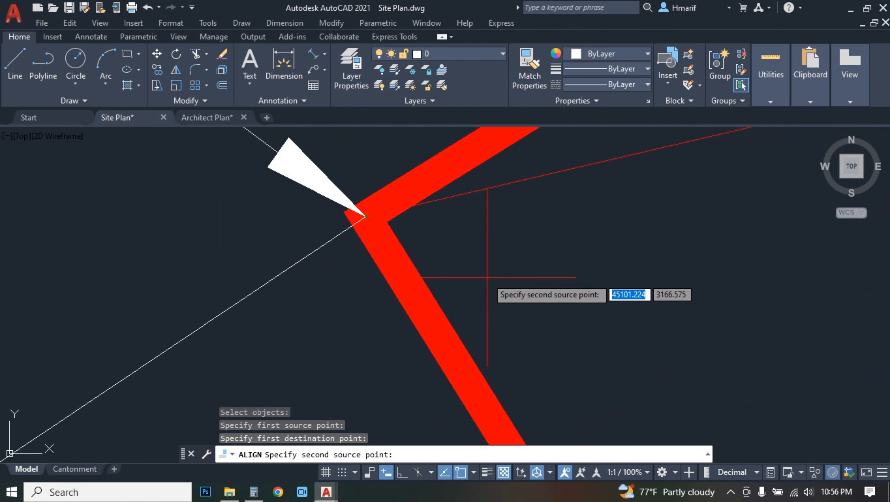
Step: Set the second source point of the alignment at the northeast corner of the pile layout block's red boundary
scroll(422, 278, "down", 6)
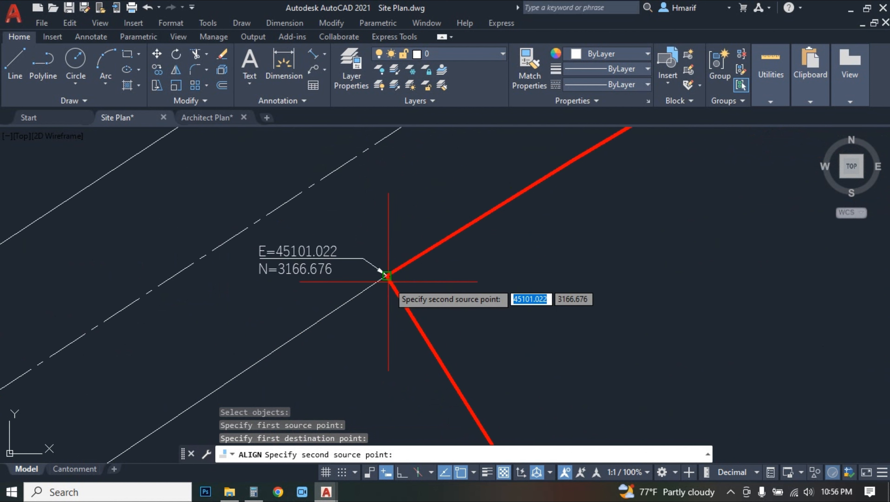
scroll(429, 264, "up", 2)
scroll(611, 217, "up", 8)
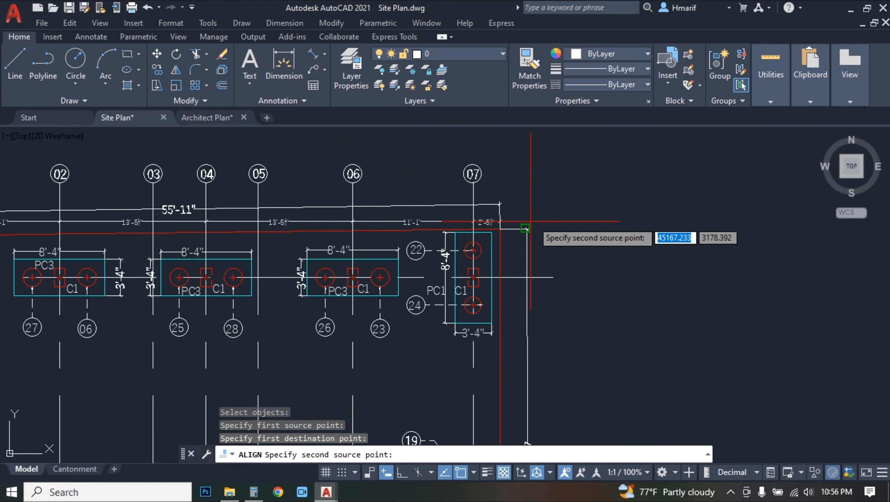
scroll(445, 199, "down", 8)
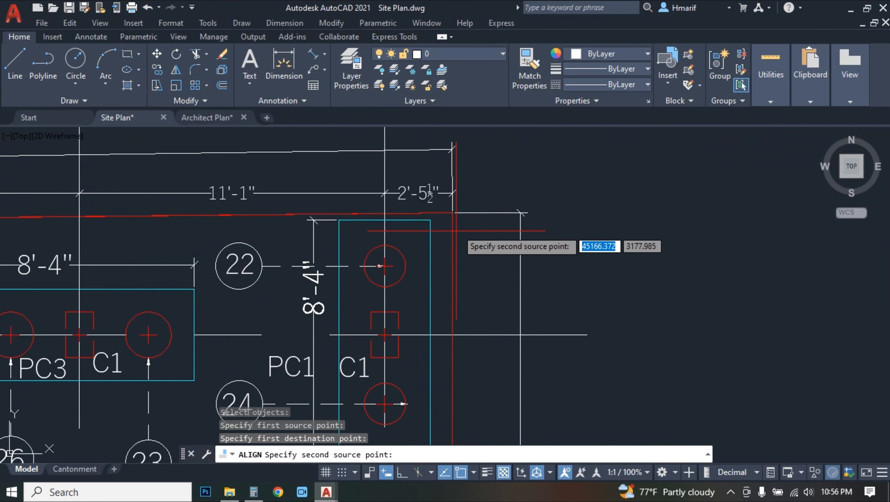
middle_click_drag(440, 236, 353, 225)
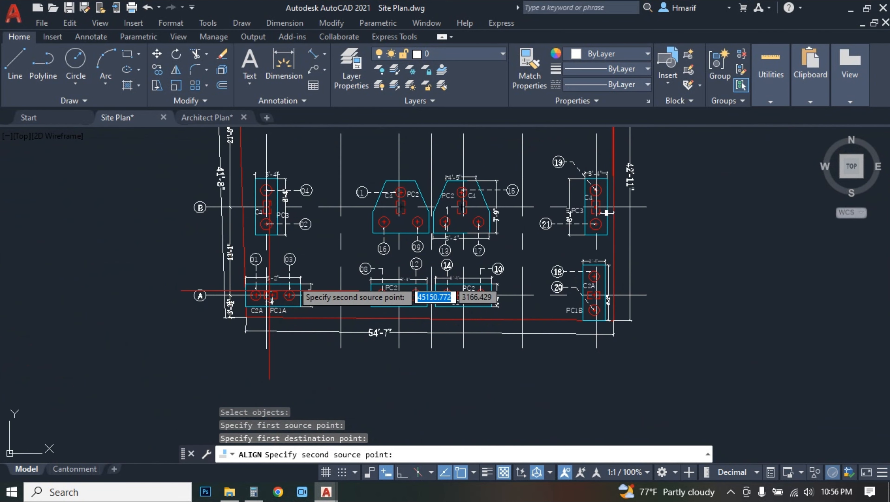
scroll(492, 258, "up", 3)
scroll(516, 229, "up", 5)
scroll(516, 229, "up", 5)
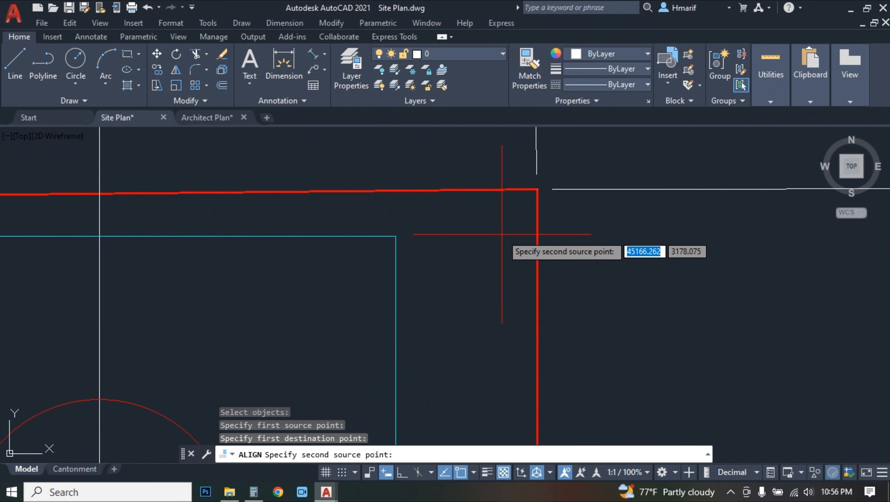
left_click(537, 189)
Step: Set the second destination point of the alignment at the plot's north corner beside the road, E=45115.636, N=3175.438
scroll(580, 228, "down", 5)
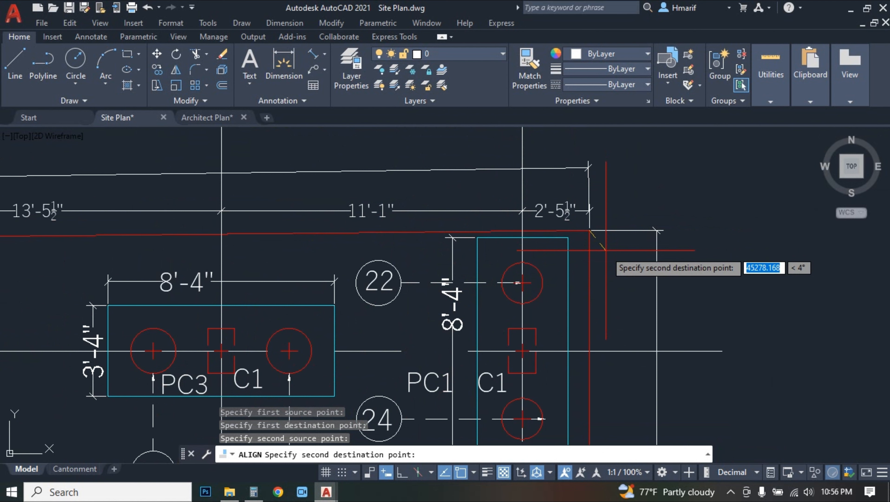
scroll(605, 252, "down", 8)
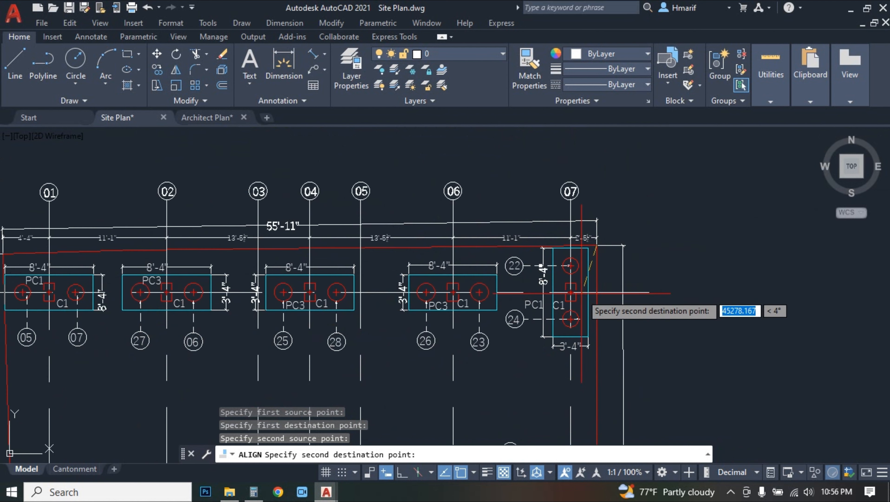
scroll(446, 269, "down", 2)
middle_click_drag(446, 267, 793, 125)
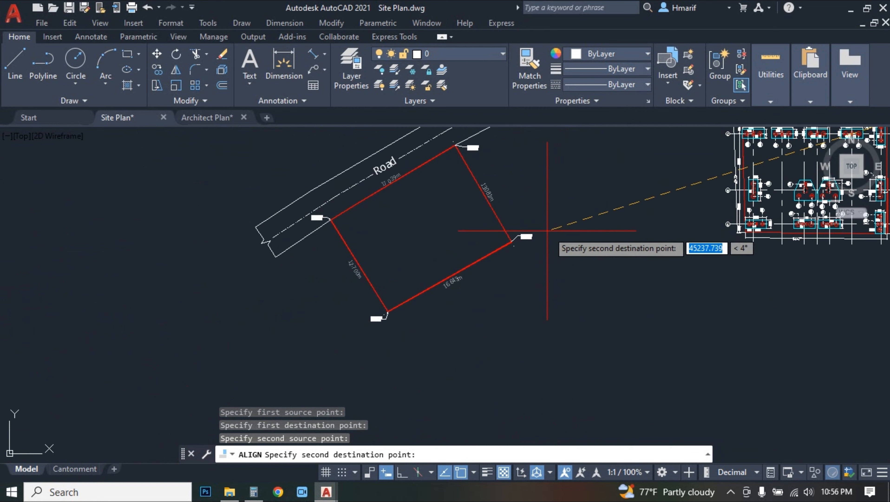
middle_click_drag(520, 214, 528, 250)
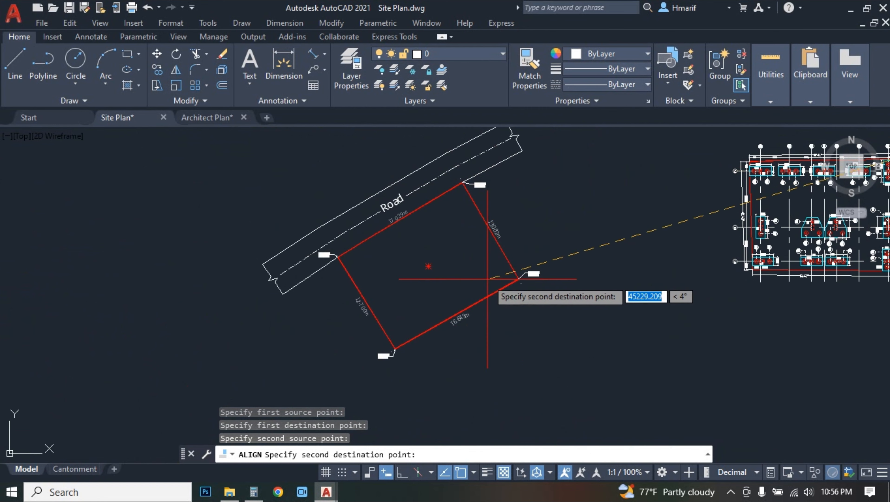
middle_click_drag(471, 238, 461, 281)
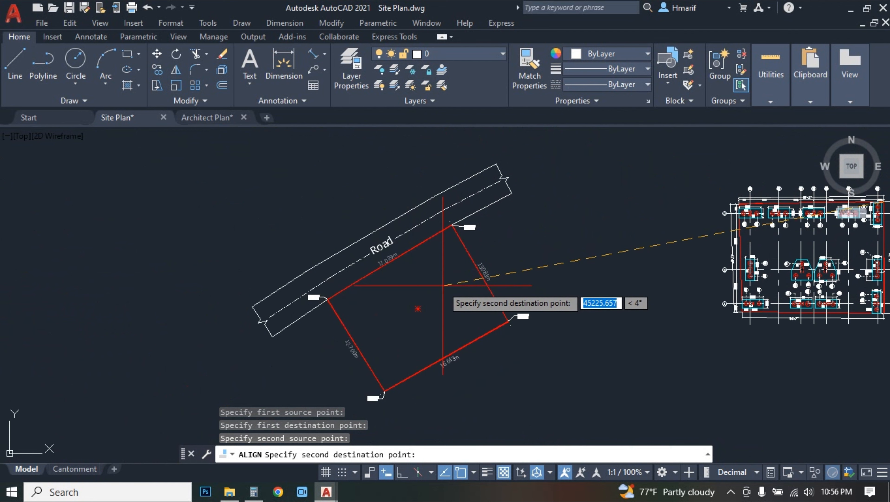
scroll(452, 228, "up", 8)
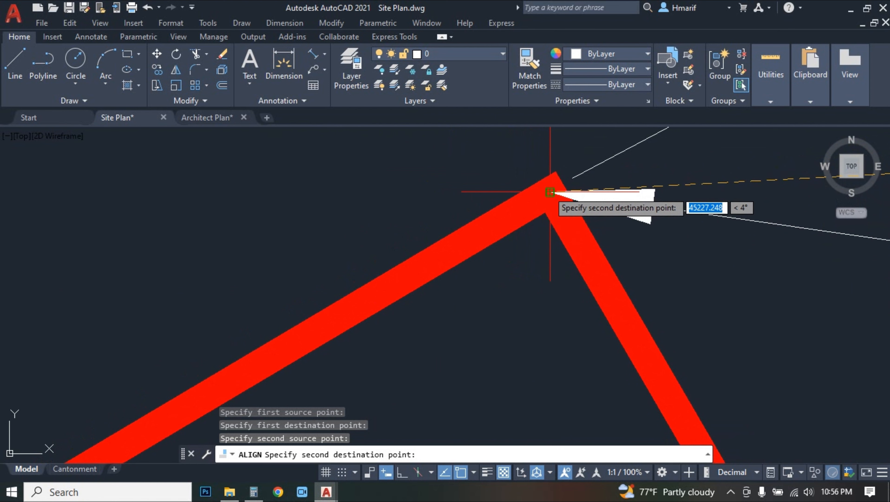
left_click(541, 192)
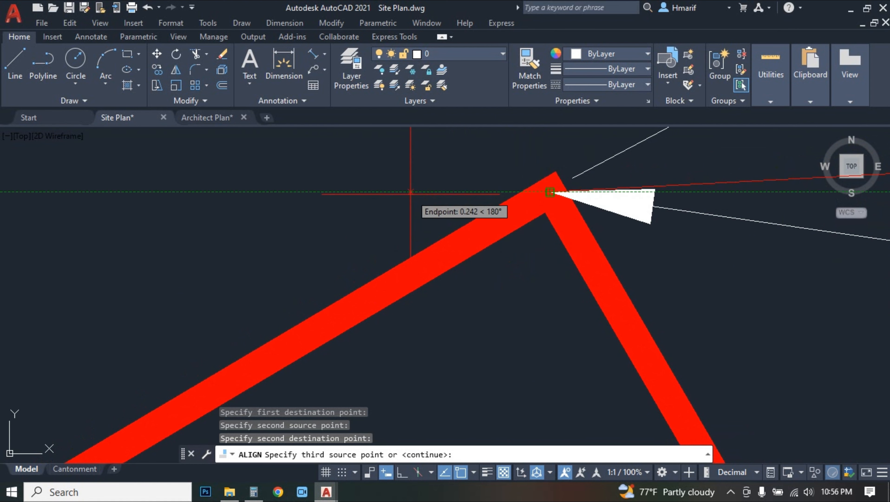
Step: Finish the alignment with only two point pairs, choosing No for scaling the objects based on alignment points
scroll(428, 235, "down", 3)
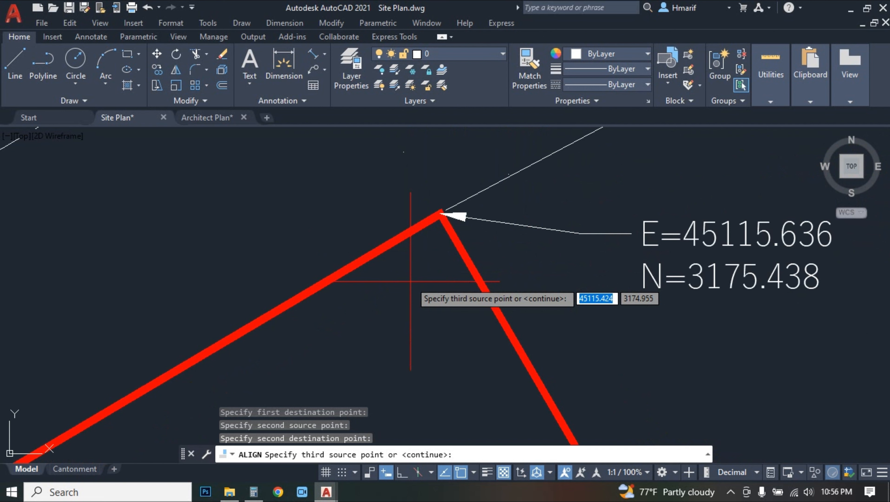
scroll(435, 277, "down", 3)
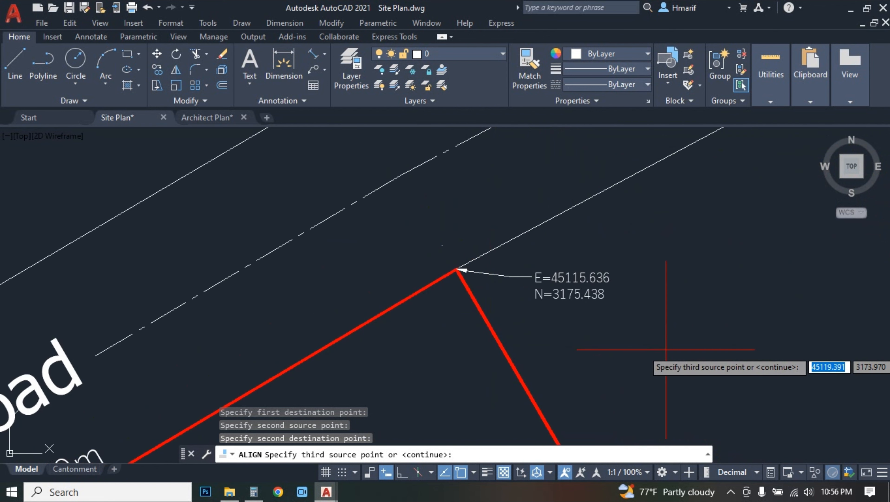
middle_click_drag(654, 351, 513, 221)
scroll(513, 221, "down", 5)
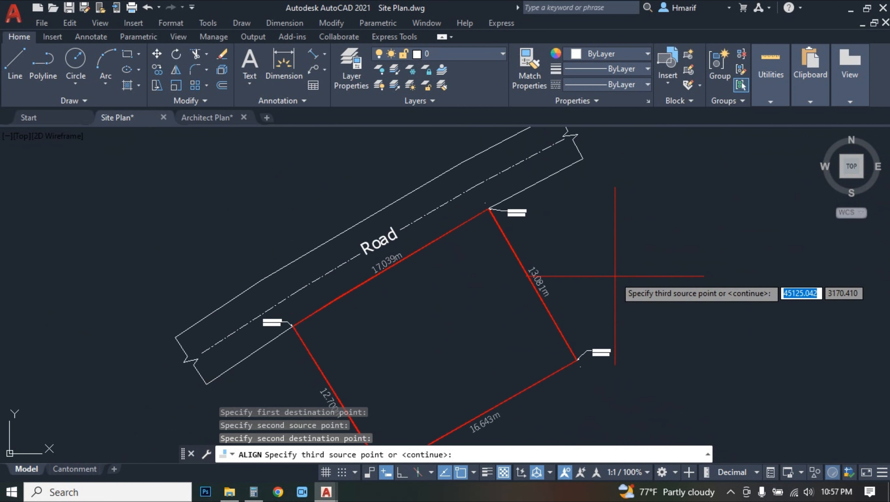
middle_click_drag(576, 271, 423, 251)
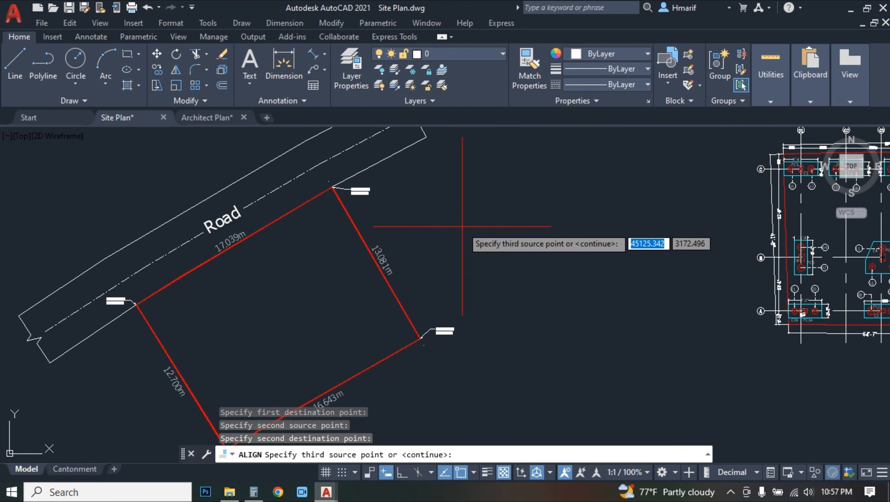
key("Return")
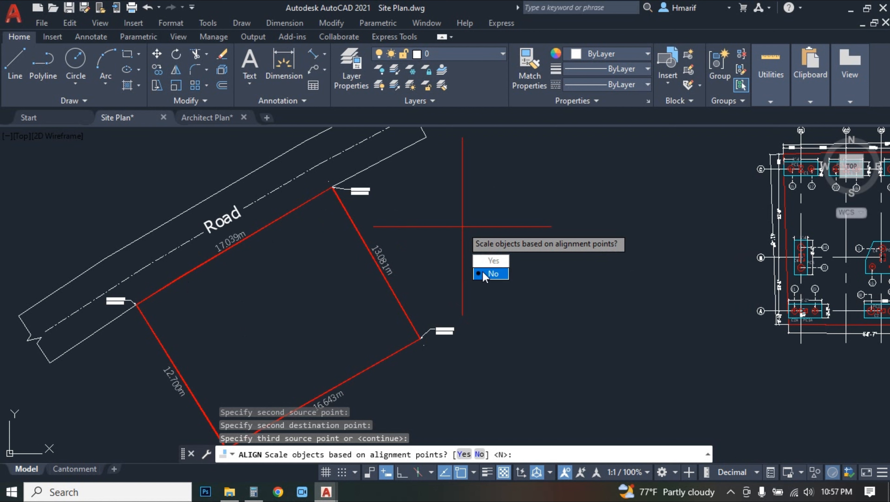
left_click(491, 272)
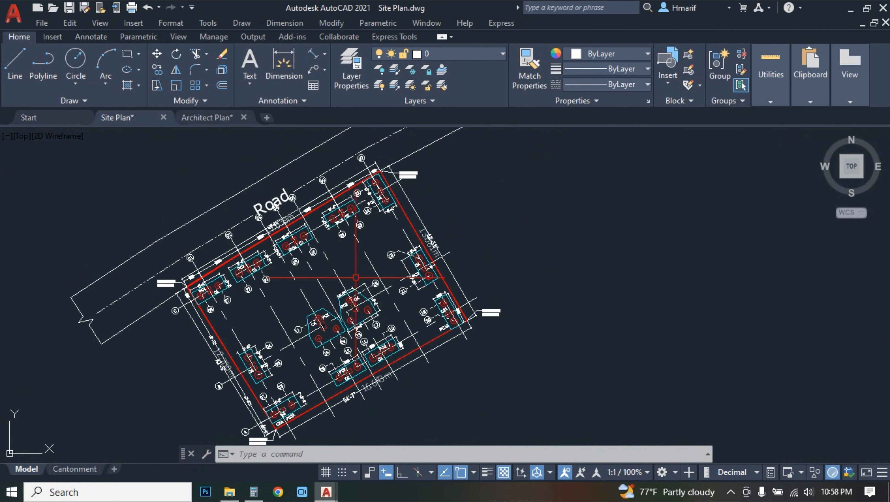
Step: Examine how the aligned pile layout block's red boundary fits the plot boundary at the west corner, E=45101.022, N=3166.676
scroll(356, 277, "down", 3)
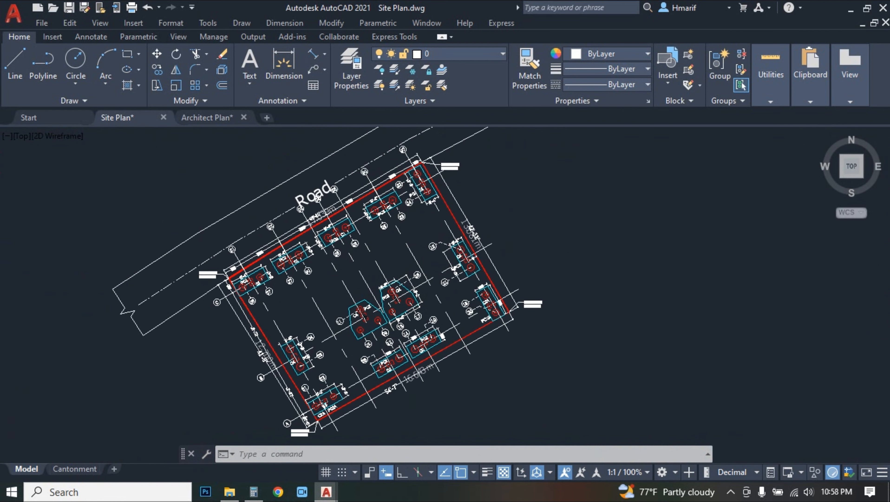
scroll(317, 287, "up", 8)
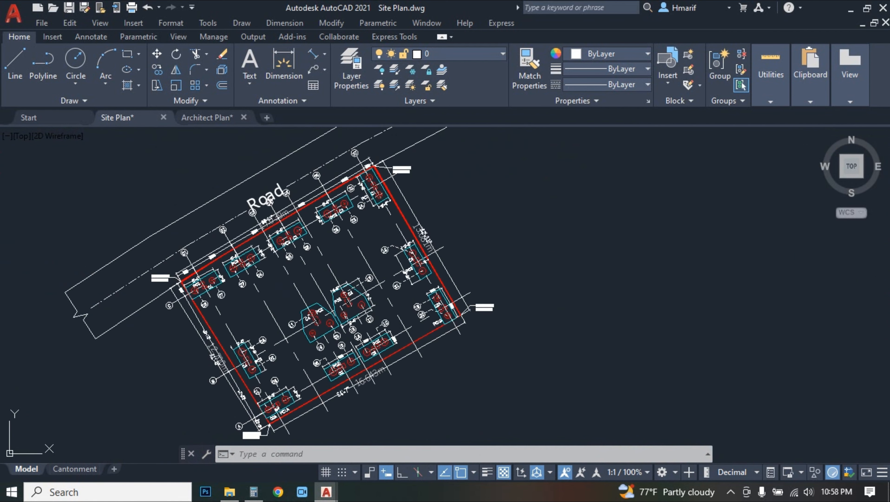
scroll(328, 288, "down", 5)
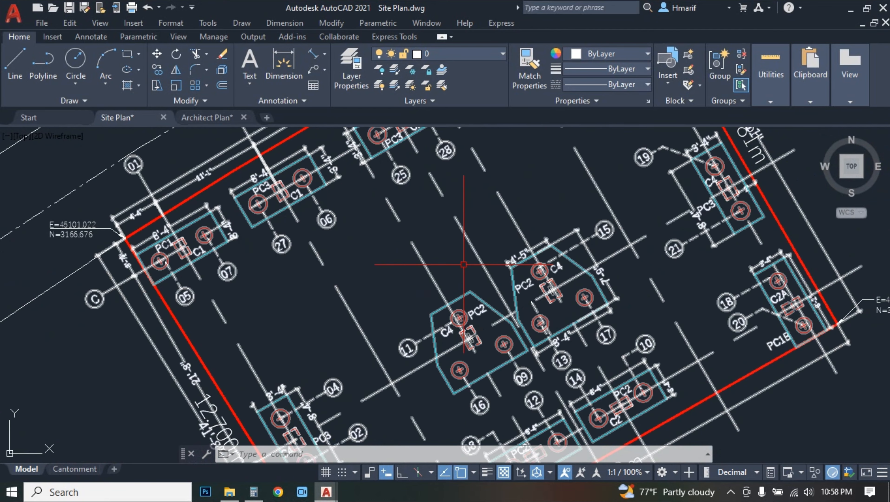
scroll(408, 249, "up", 5)
middle_click_drag(336, 330, 504, 237)
scroll(508, 370, "up", 4)
mouse_move(425, 236)
middle_mouse_down()
mouse_move(501, 318)
mouse_move(588, 462)
middle_mouse_up()
middle_click_drag(446, 248, 556, 499)
middle_click_drag(489, 305, 595, 500)
scroll(269, 139, "up", 10)
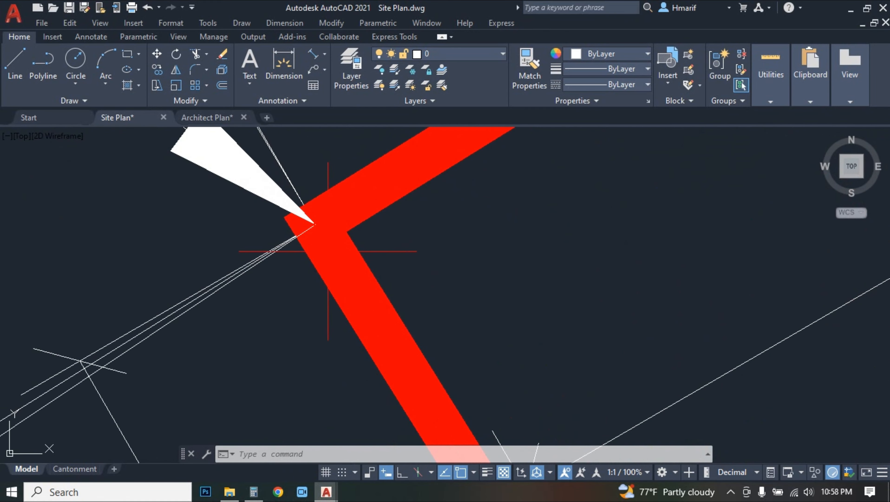
left_click(327, 250)
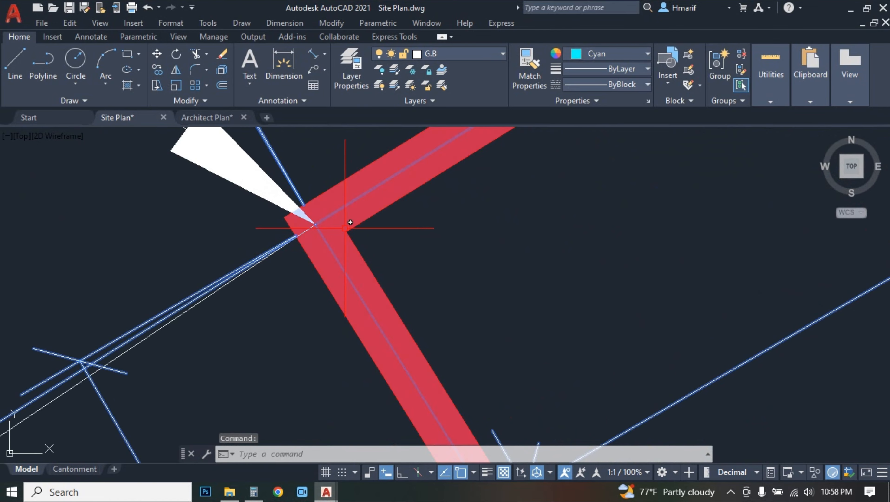
key("Escape")
scroll(354, 212, "down", 8)
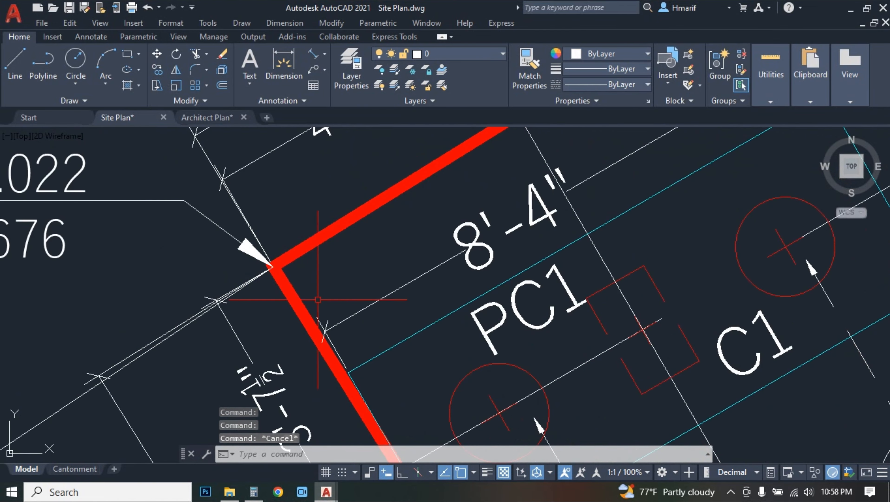
Step: Inspect the aligned pile layout along the road side and around the PC1 pile cap at the plot's north corner
middle_click_drag(398, 314, 279, 401)
scroll(526, 298, "down", 5)
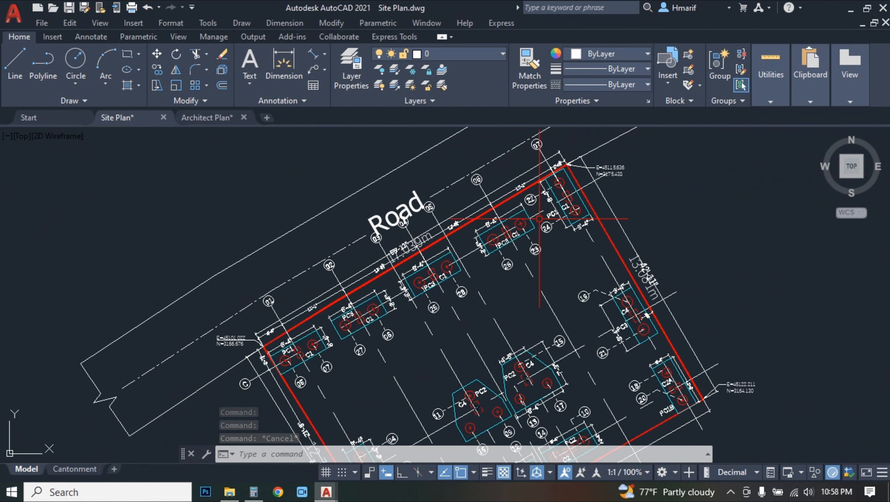
mouse_move(526, 272)
middle_mouse_down()
mouse_move(527, 292)
mouse_move(618, 280)
middle_mouse_up()
scroll(525, 272, "down", 4)
middle_click_drag(369, 302, 451, 280)
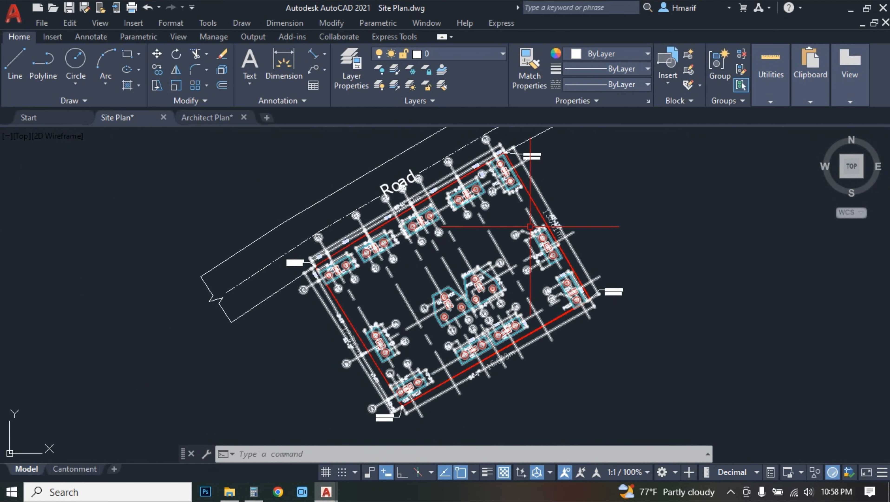
scroll(488, 171, "up", 4)
middle_click_drag(510, 229, 506, 267)
scroll(471, 225, "up", 6)
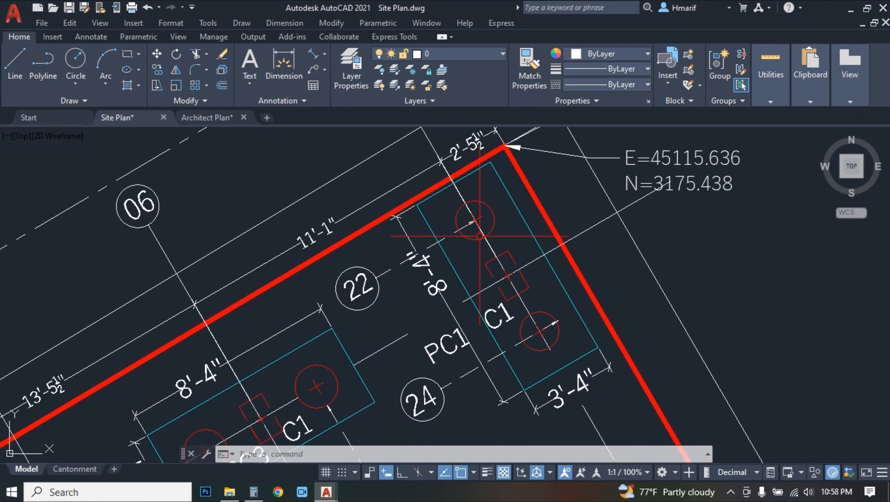
scroll(549, 264, "down", 3)
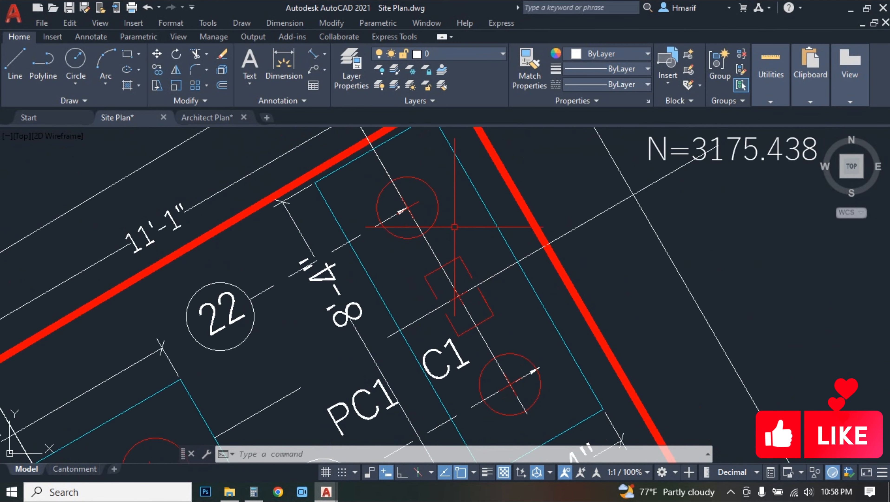
type("id")
key("Return")
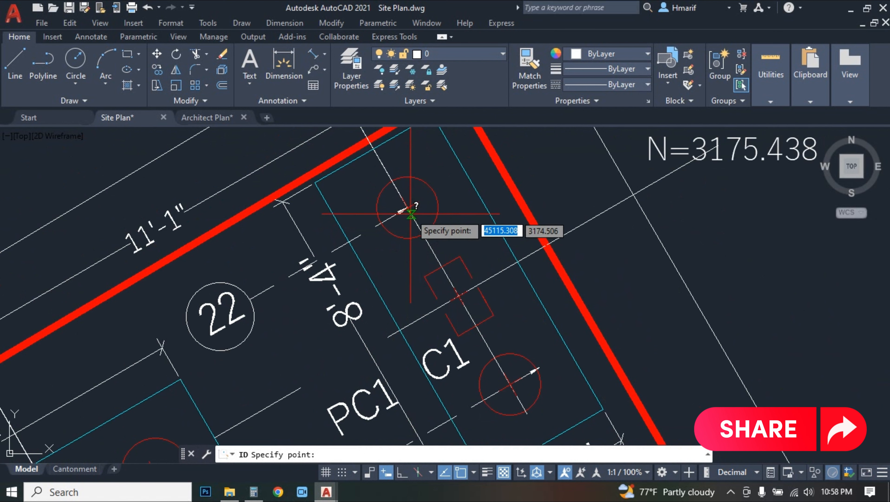
key("Escape")
key("Escape")
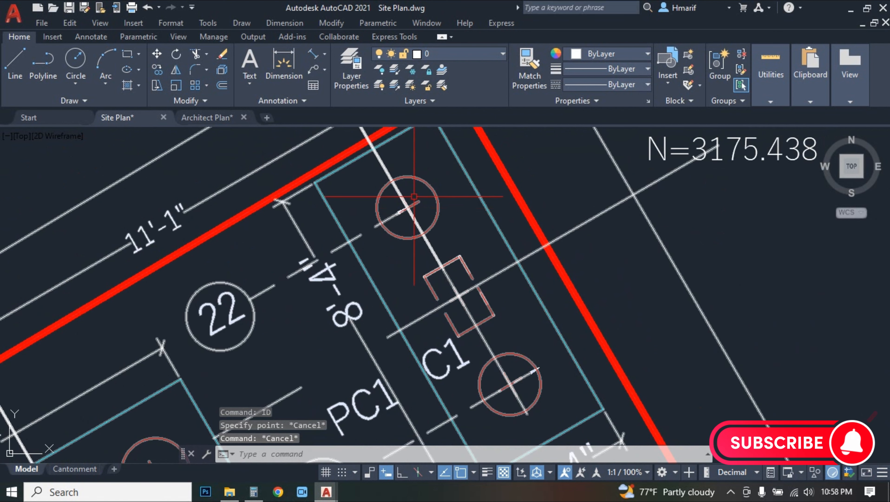
Step: Run the XY coordinate routine and label the centre of pile 22, placing the text outside the plot to the east
type("xy")
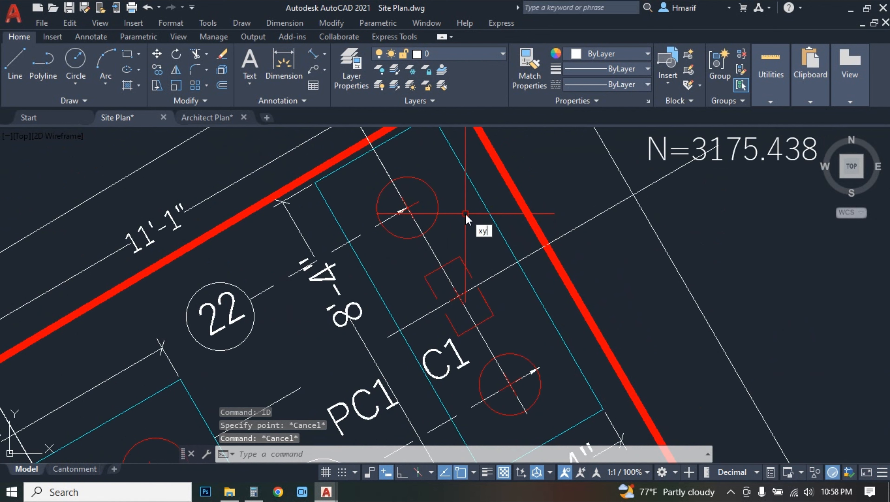
key("Return")
left_click(407, 208)
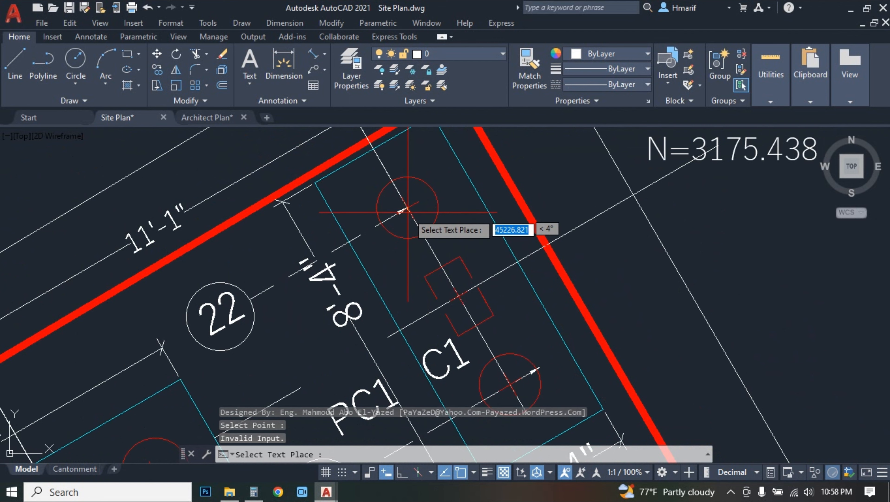
left_click(709, 271)
Step: Label the centre of pile 24 with its E and N coordinates, placing the text east of the plot boundary
middle_click_drag(656, 304, 487, 255)
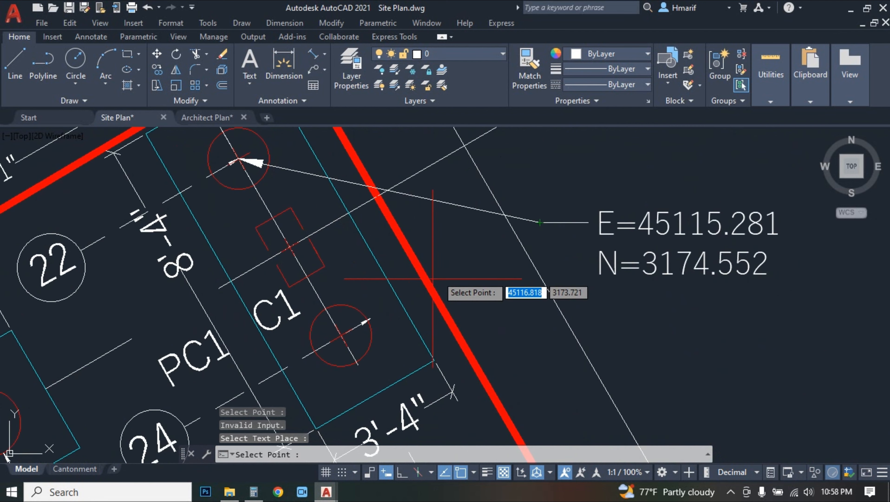
left_click(341, 336)
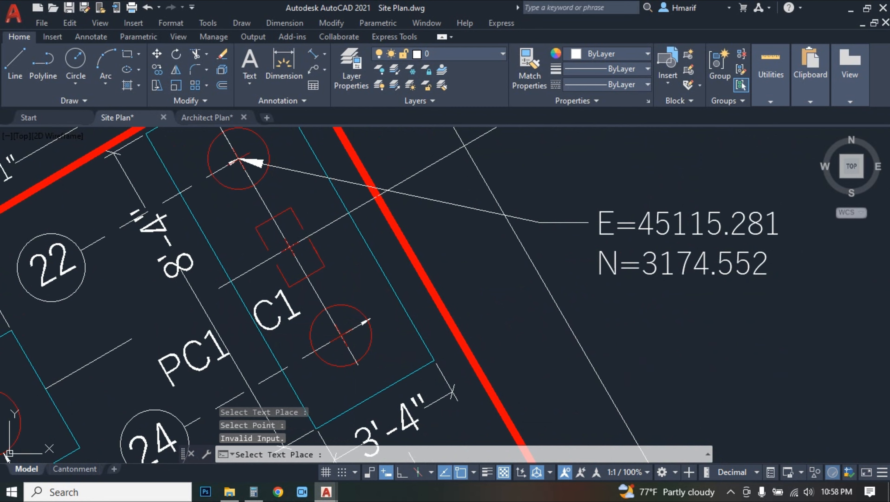
left_click(621, 341)
scroll(530, 365, "down", 4)
scroll(424, 314, "up", 6)
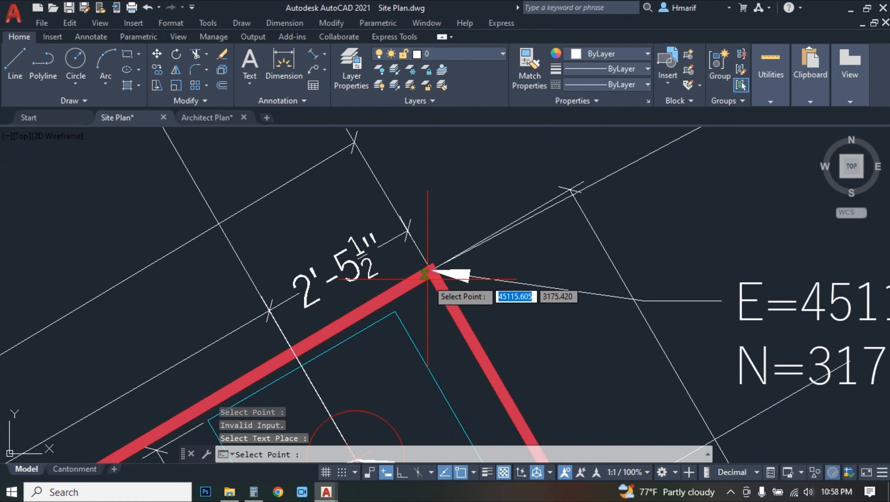
Step: Label the plot boundary's north corner with its E and N coordinates, placing the text above the existing corner label, and end the routine
left_click(429, 269)
middle_click_drag(612, 252, 361, 297)
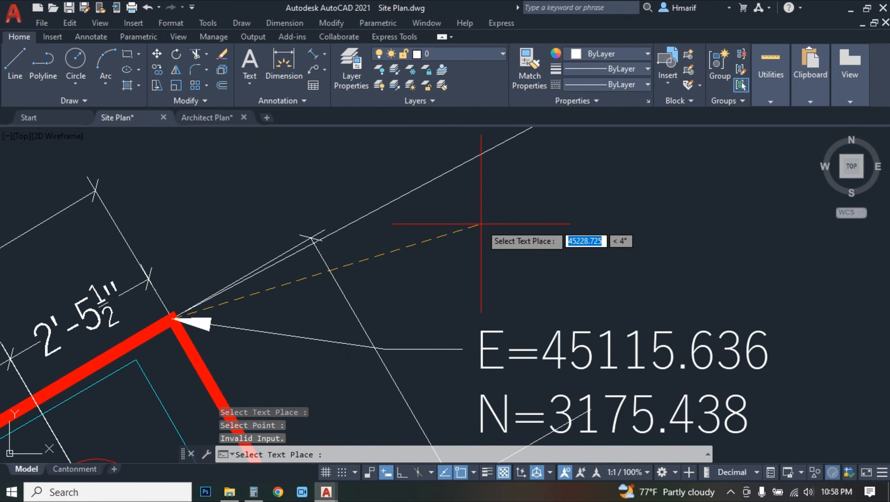
left_click(481, 211)
middle_click_drag(506, 278, 355, 269)
key("Escape")
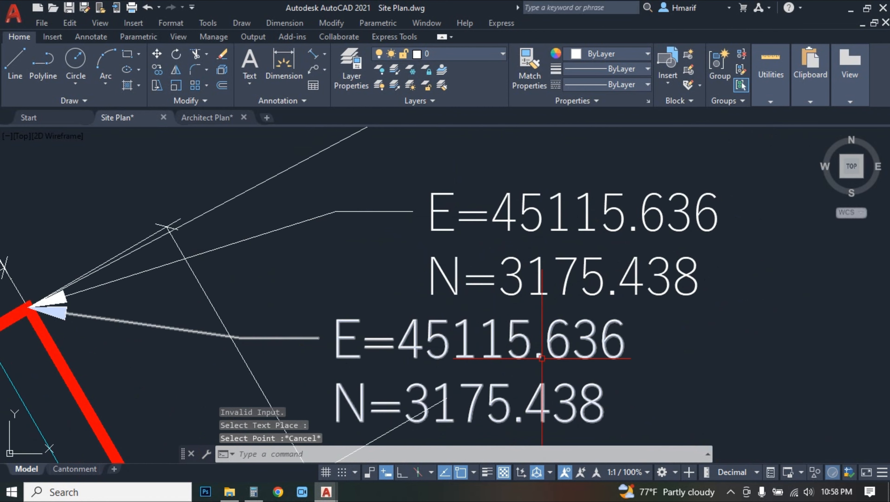
Step: Erase the upper duplicate coordinate label at the plot's north corner
middle_click_drag(523, 424, 473, 333)
scroll(519, 359, "down", 2)
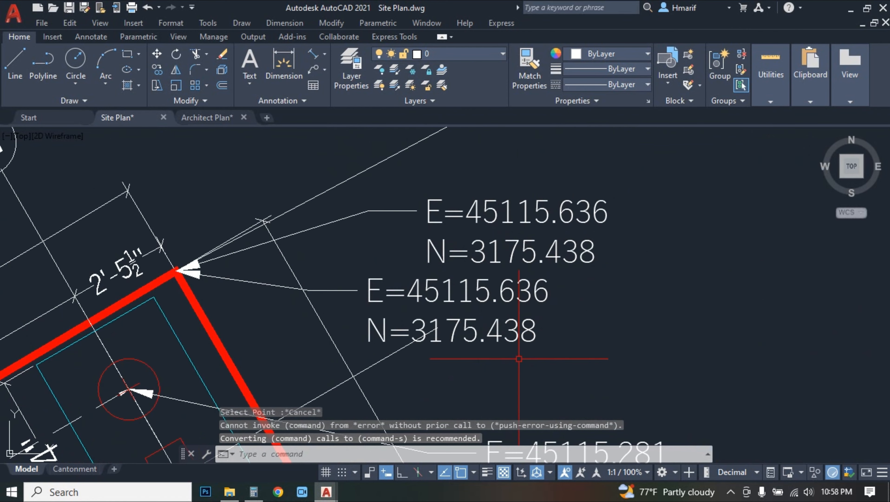
left_click_drag(630, 236, 583, 285)
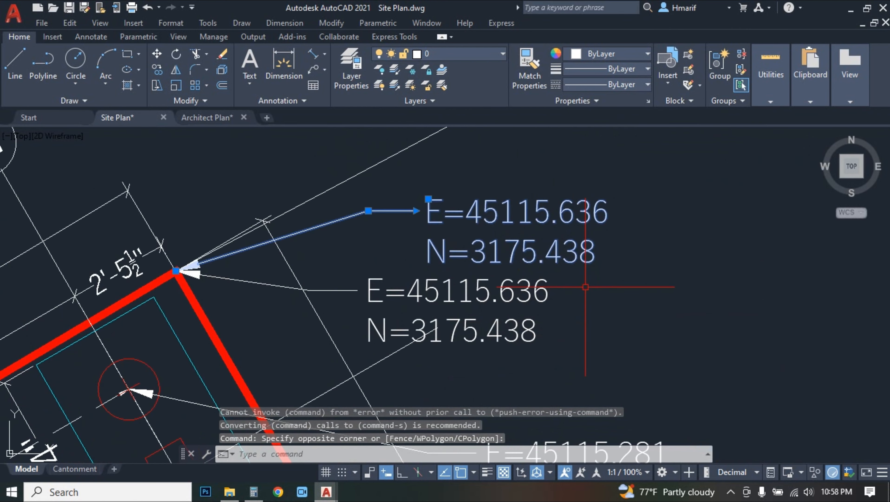
middle_click_drag(582, 285, 569, 206)
key("Delete")
Step: Erase the coordinate labels of piles 22 and 24 placed east of the plot boundary
scroll(629, 286, "down", 4)
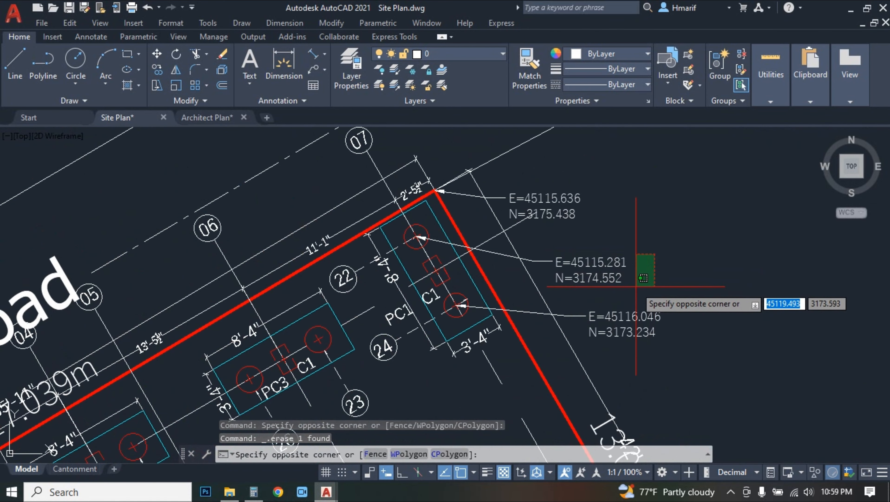
left_click(597, 342)
key("Delete")
Step: Examine how the complete pile layout sits within the red plot boundary and its four coordinate-labelled corners
scroll(659, 260, "down", 5)
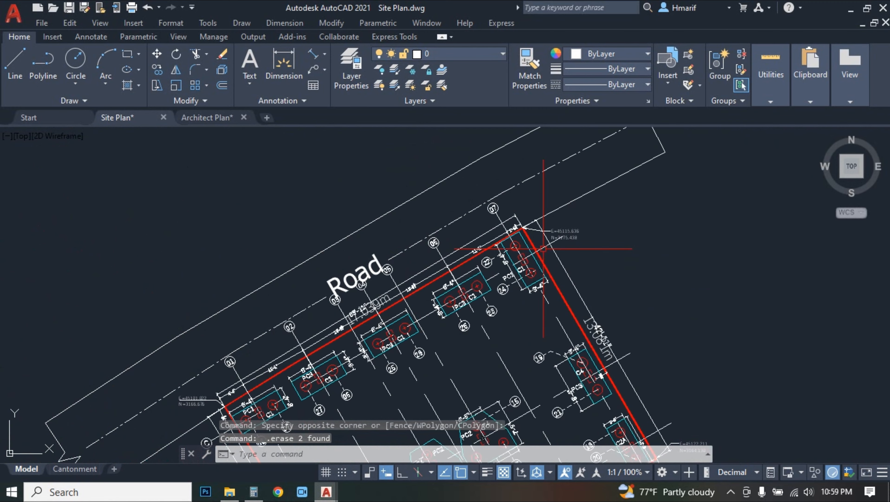
middle_click_drag(655, 345, 659, 244)
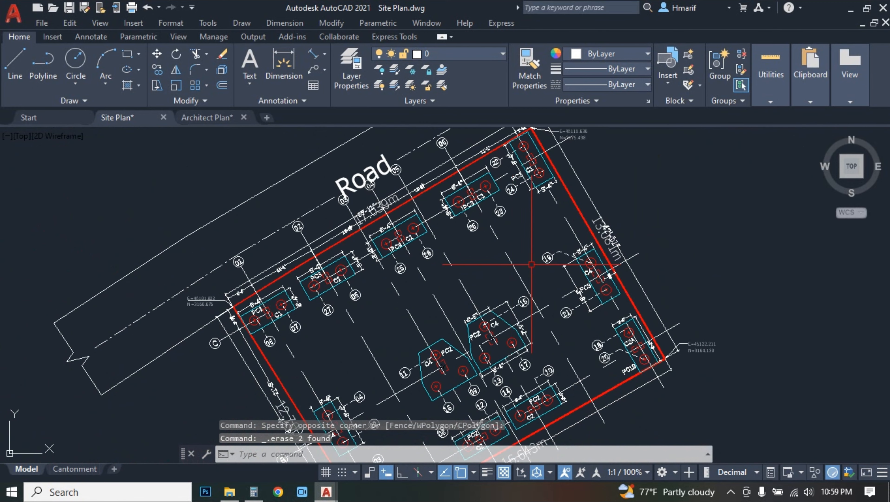
scroll(470, 268, "down", 2)
middle_click_drag(665, 271, 625, 285)
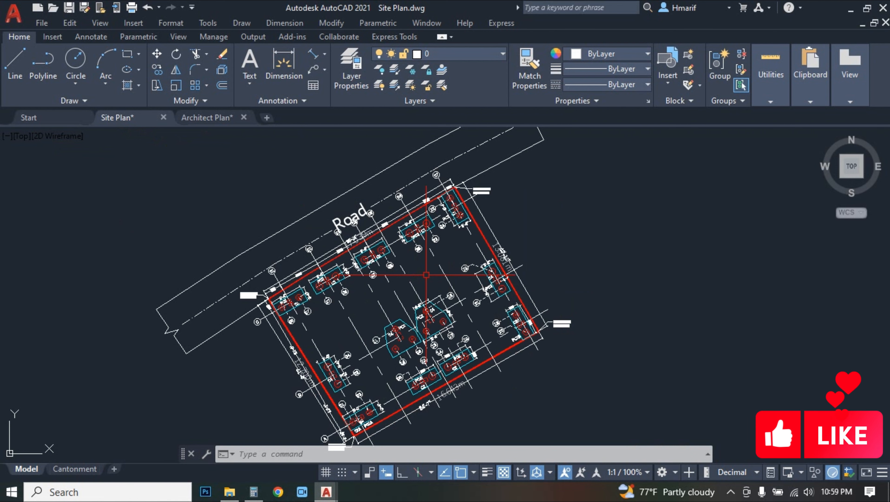
middle_click_drag(427, 274, 459, 271)
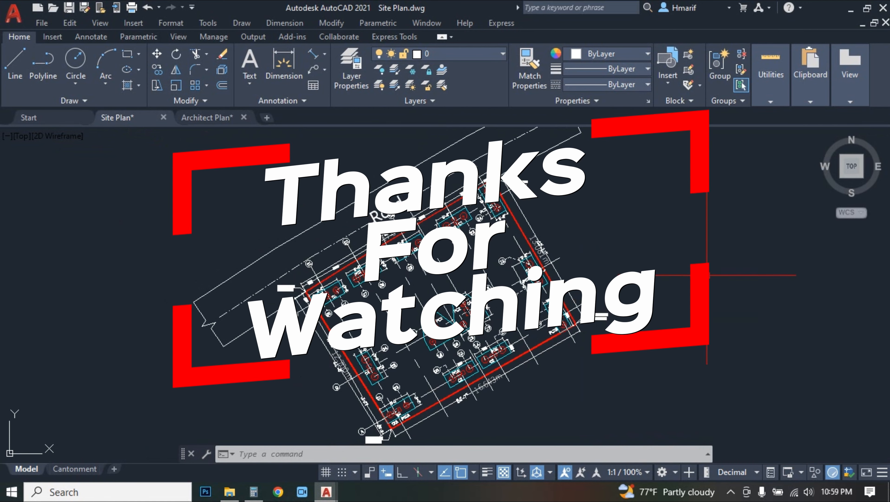
scroll(442, 285, "up", 2)
scroll(460, 302, "down", 2)
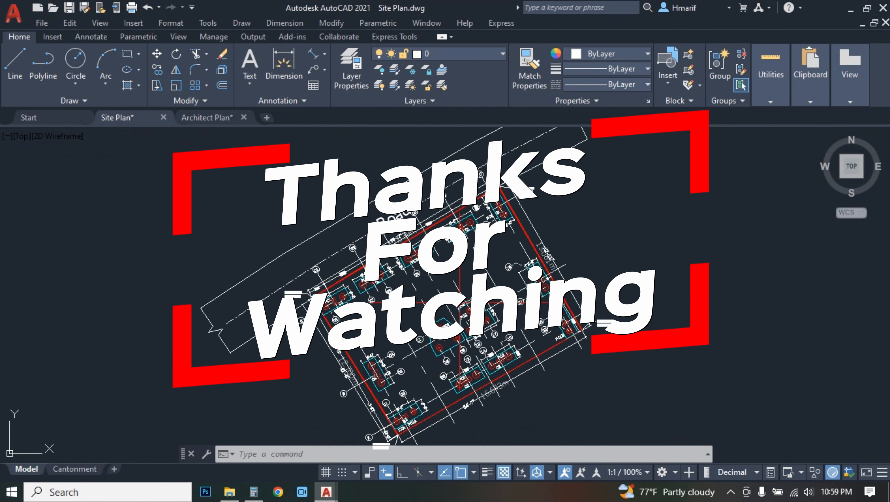